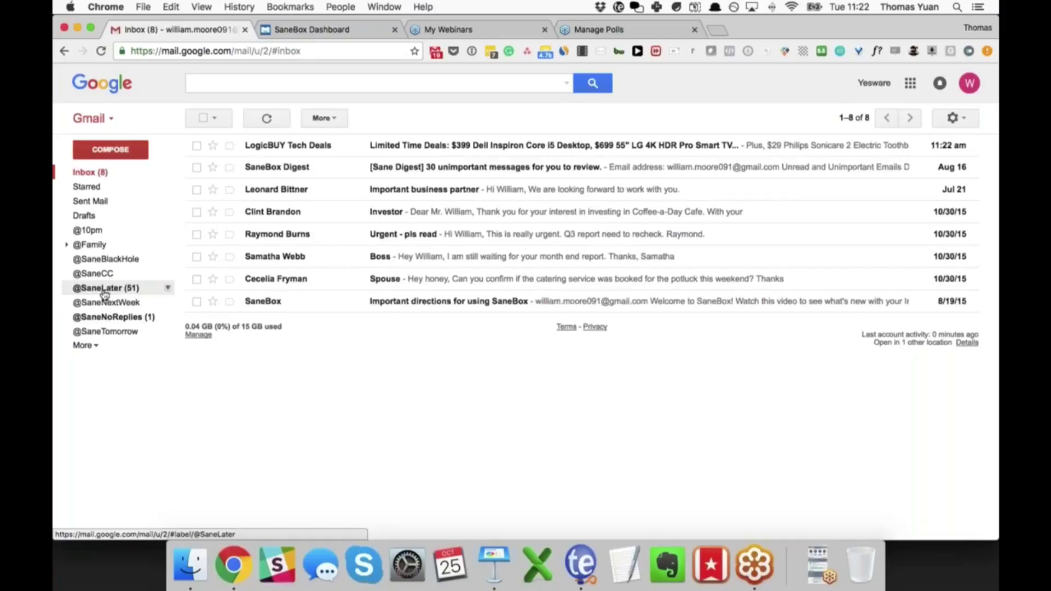
{"action": "left_click", "coordinate": [104, 290]}
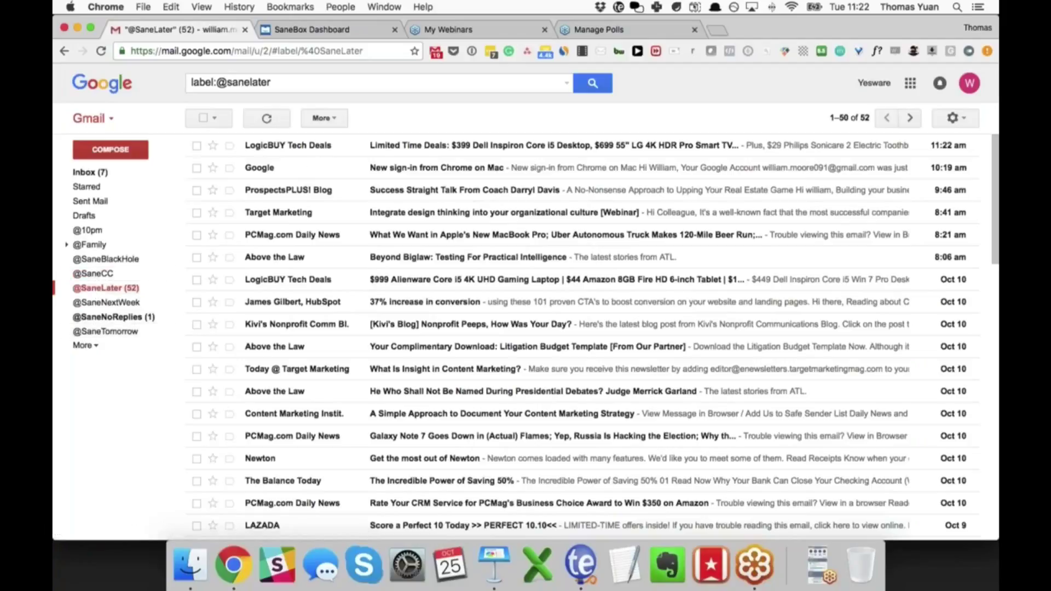
{"action": "scroll", "coordinate": [324, 207], "scroll_direction": "down", "scroll_amount": 1}
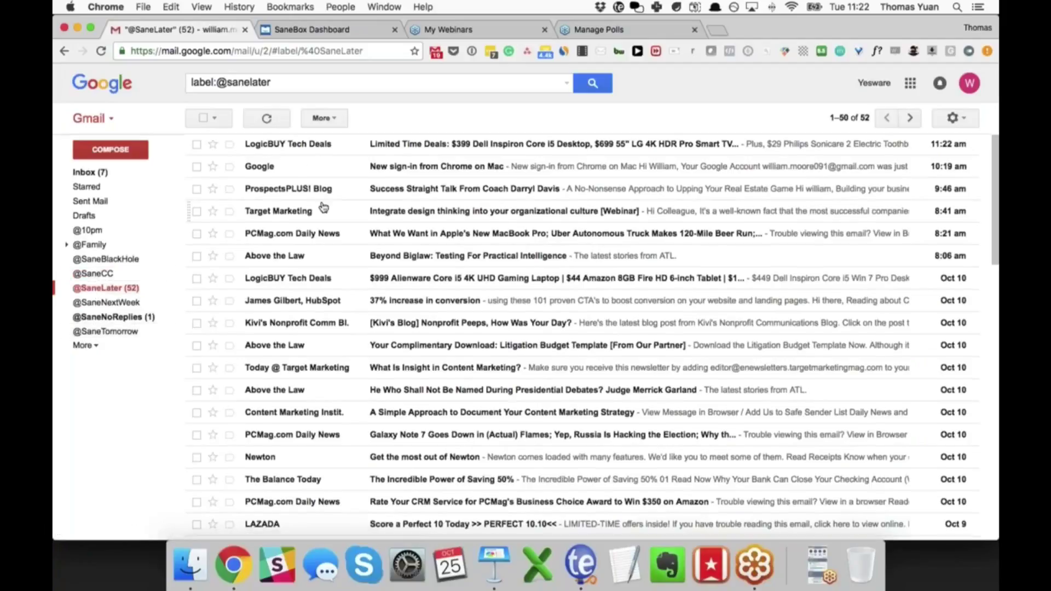
{"action": "scroll", "coordinate": [323, 206], "scroll_direction": "down", "scroll_amount": 15}
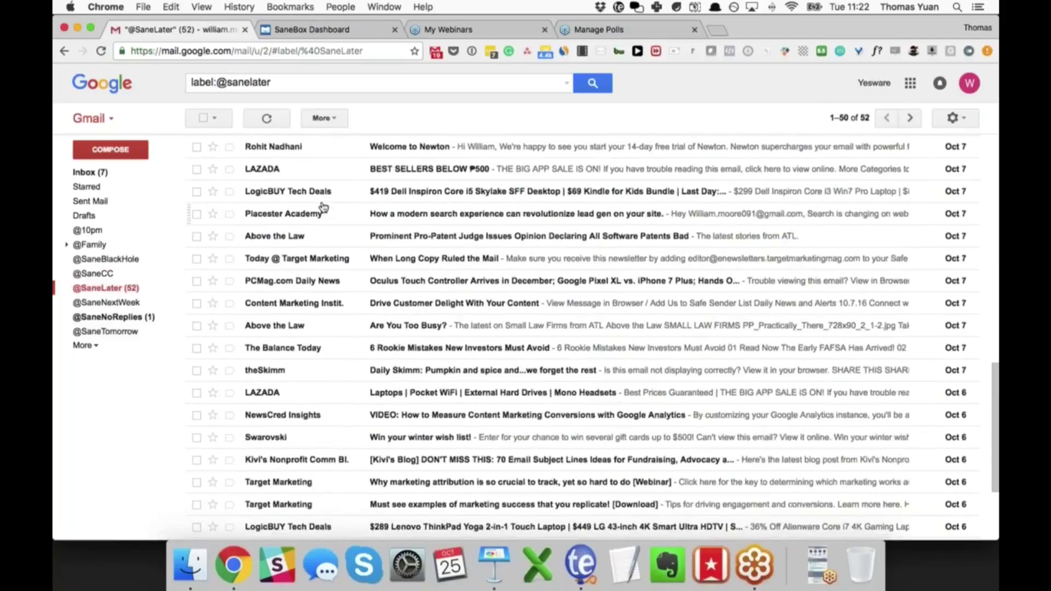
{"action": "scroll", "coordinate": [323, 207], "scroll_direction": "down", "scroll_amount": 5}
{"action": "scroll", "coordinate": [323, 207], "scroll_direction": "up", "scroll_amount": 20}
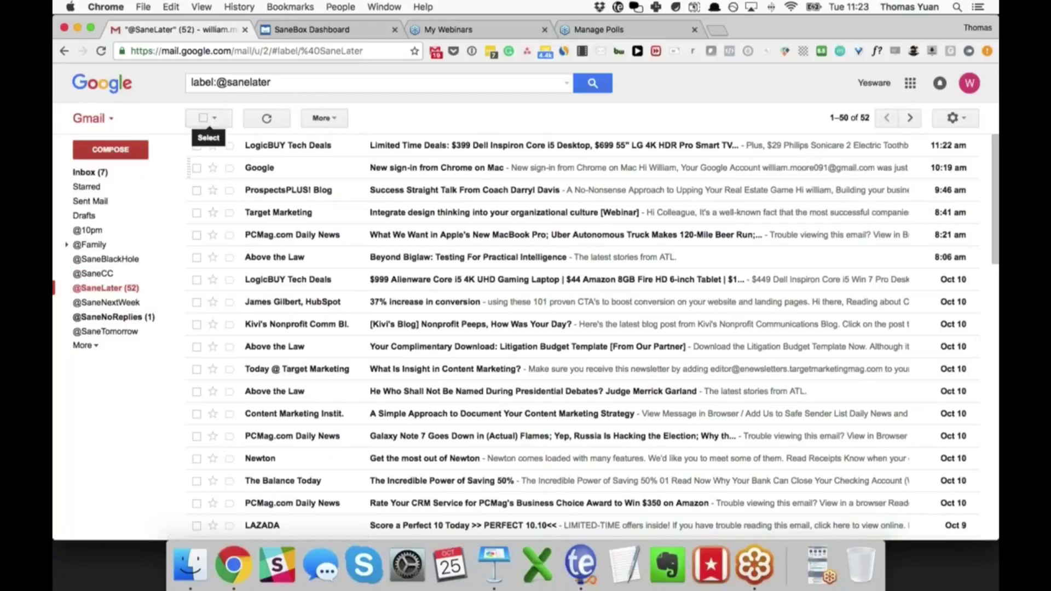
{"action": "scroll", "coordinate": [382, 246], "scroll_direction": "down", "scroll_amount": 1}
{"action": "scroll", "coordinate": [382, 246], "scroll_direction": "down", "scroll_amount": 8}
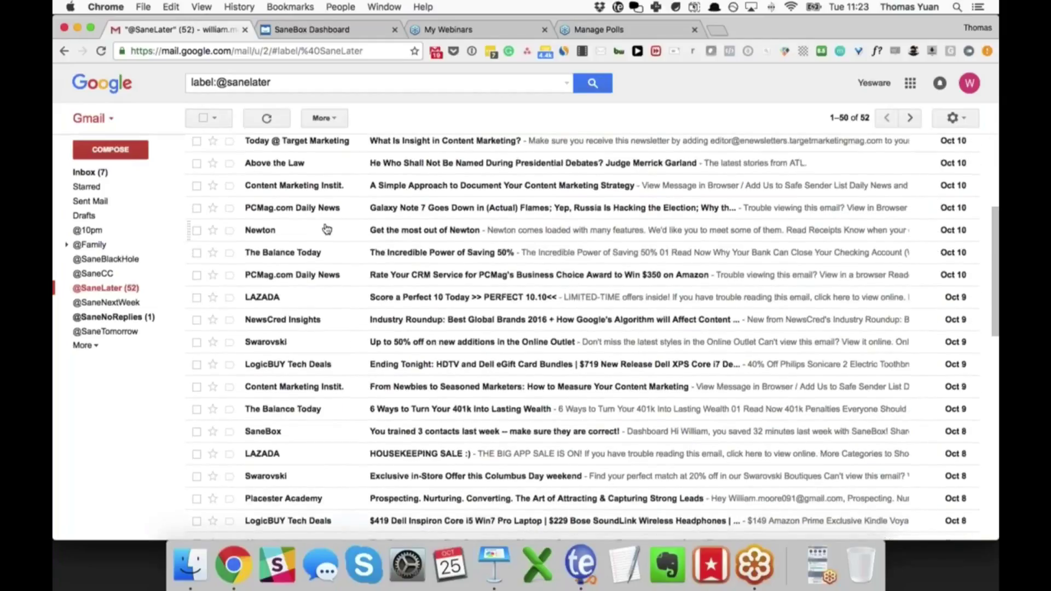
{"action": "scroll", "coordinate": [328, 227], "scroll_direction": "down", "scroll_amount": 1}
{"action": "scroll", "coordinate": [326, 228], "scroll_direction": "down", "scroll_amount": 5}
{"action": "scroll", "coordinate": [327, 229], "scroll_direction": "down", "scroll_amount": 2}
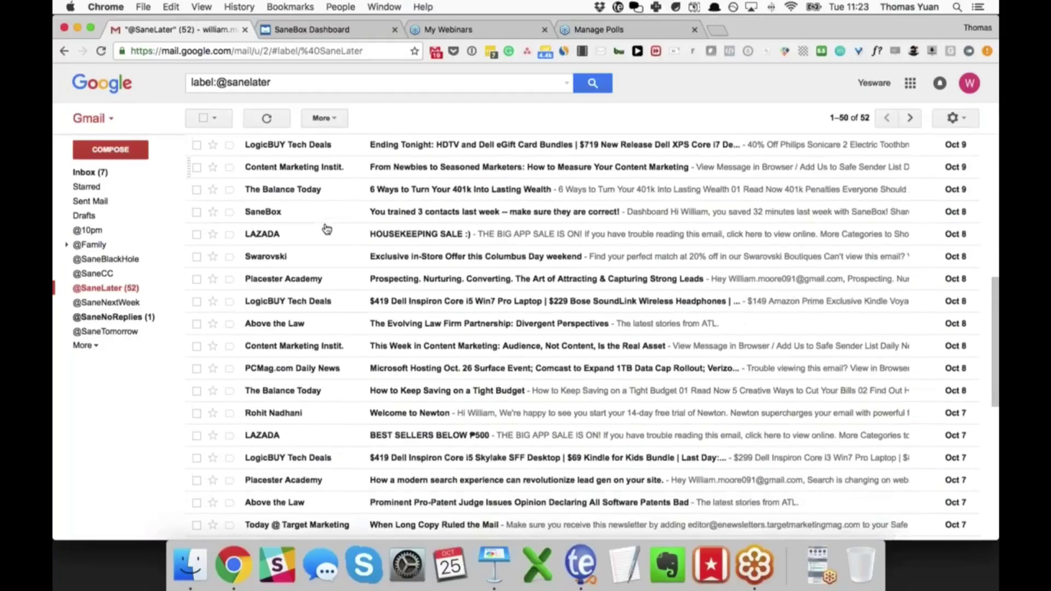
{"action": "scroll", "coordinate": [326, 228], "scroll_direction": "down", "scroll_amount": 2}
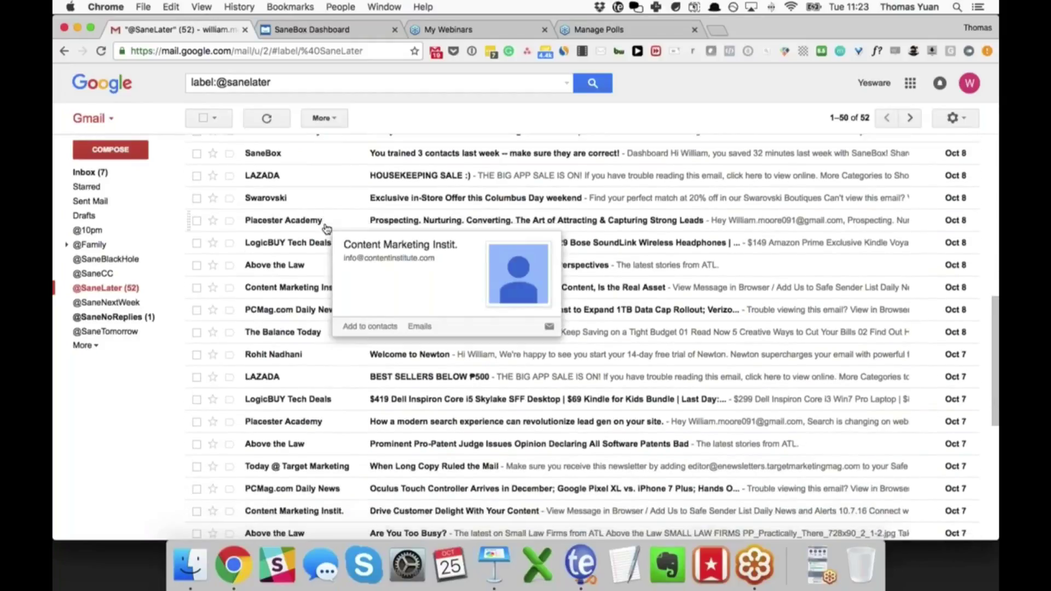
{"action": "scroll", "coordinate": [327, 228], "scroll_direction": "down", "scroll_amount": 1}
{"action": "scroll", "coordinate": [326, 229], "scroll_direction": "down", "scroll_amount": 3}
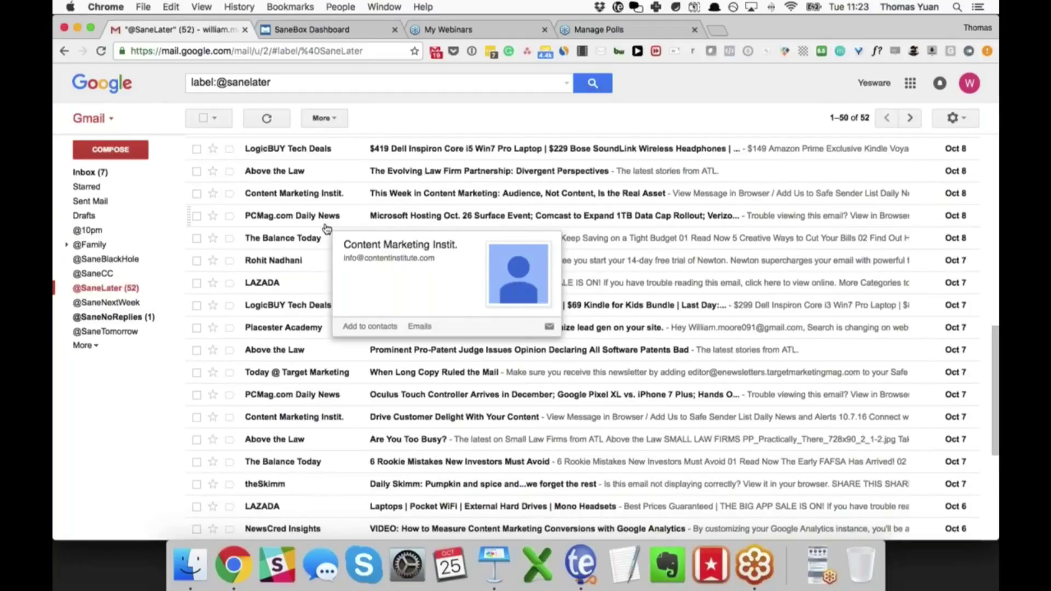
{"action": "scroll", "coordinate": [327, 229], "scroll_direction": "up", "scroll_amount": 1}
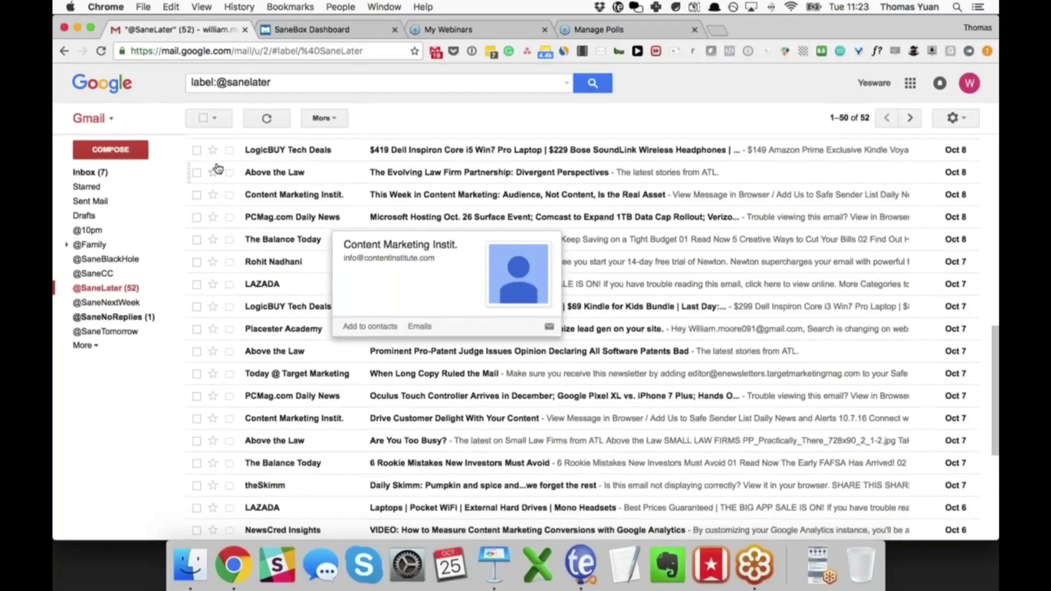
{"action": "scroll", "coordinate": [201, 155], "scroll_direction": "up", "scroll_amount": 1}
{"action": "scroll", "coordinate": [202, 155], "scroll_direction": "up", "scroll_amount": 5}
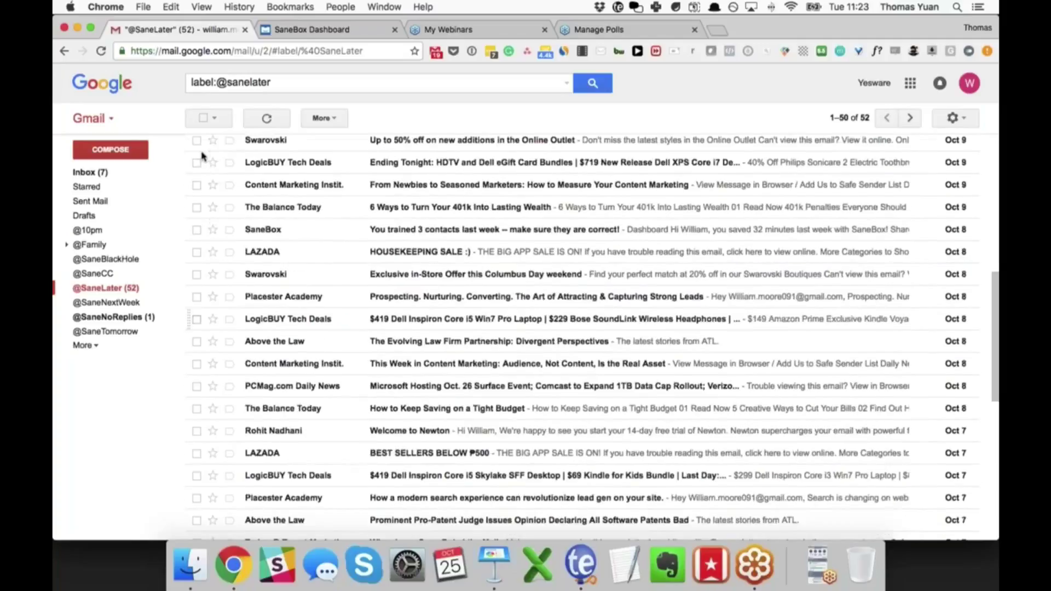
{"action": "scroll", "coordinate": [202, 154], "scroll_direction": "up", "scroll_amount": 10}
{"action": "scroll", "coordinate": [201, 155], "scroll_direction": "up", "scroll_amount": 1}
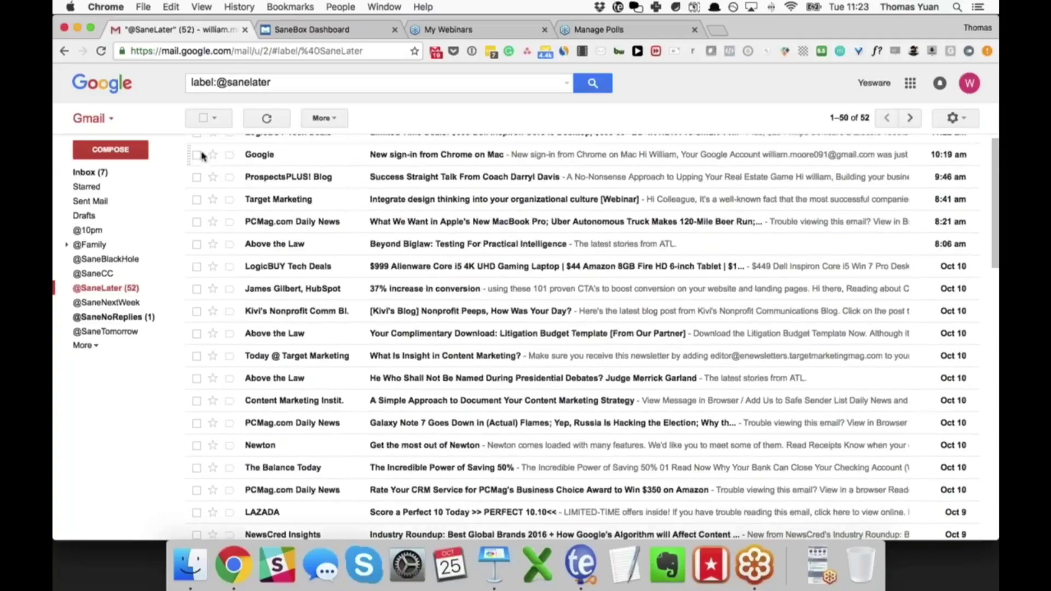
{"action": "scroll", "coordinate": [202, 155], "scroll_direction": "up", "scroll_amount": 1}
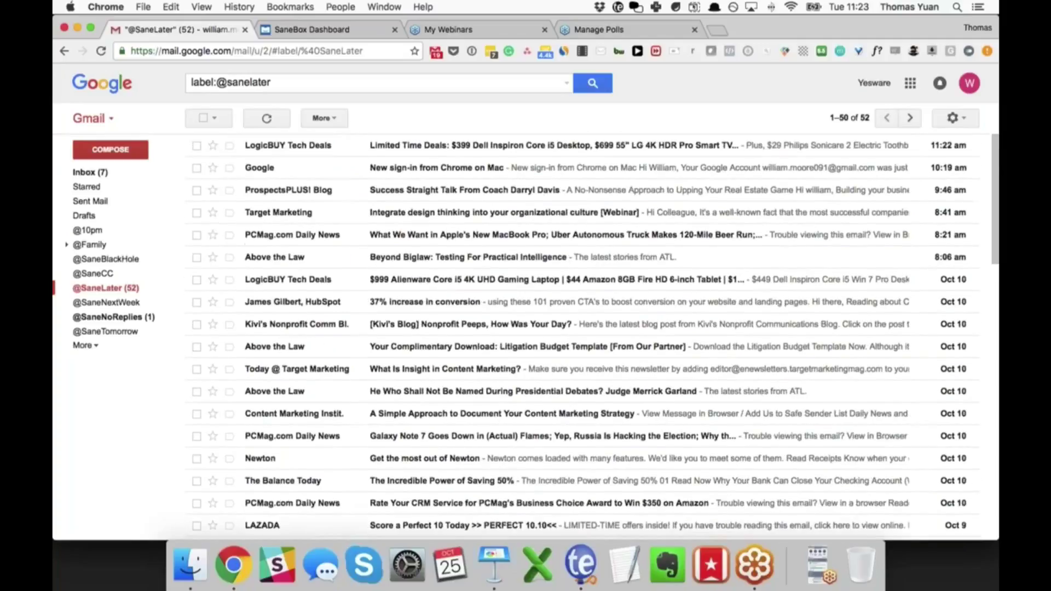
{"action": "left_click", "coordinate": [204, 119]}
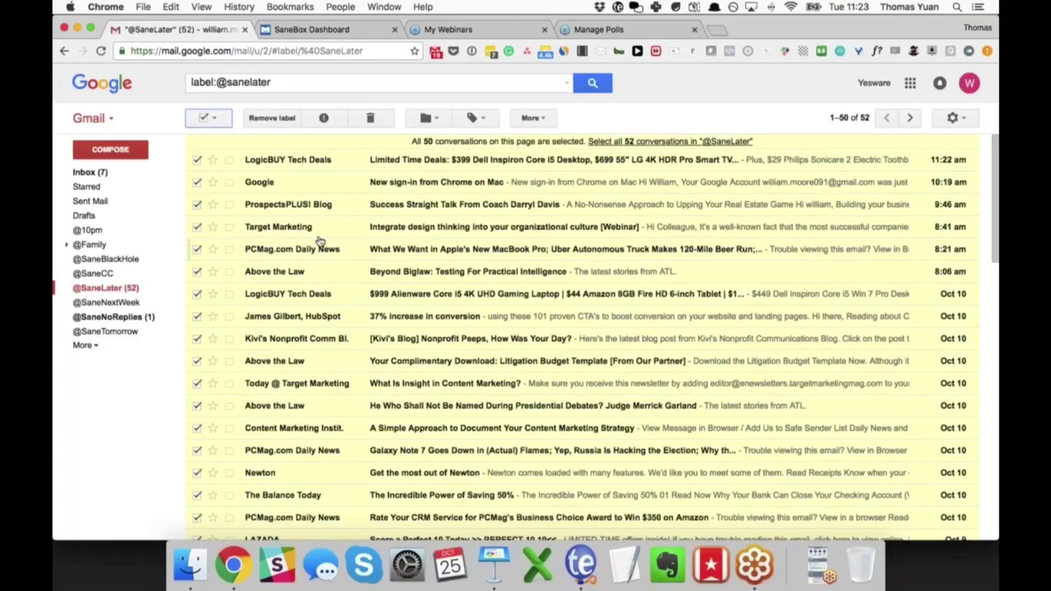
{"action": "left_click", "coordinate": [205, 118]}
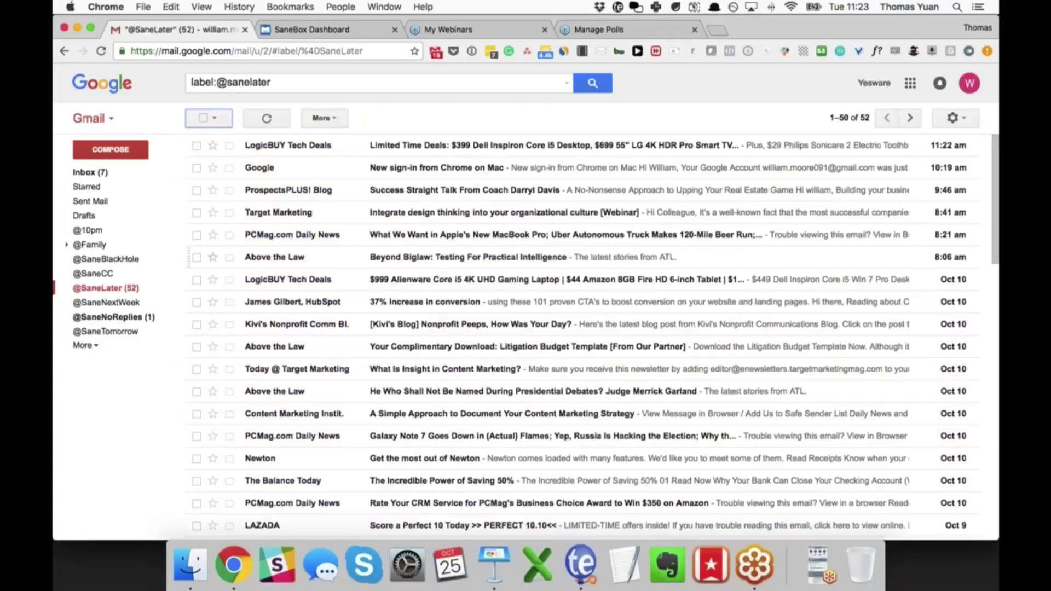
{"action": "scroll", "coordinate": [235, 383], "scroll_direction": "down", "scroll_amount": 1}
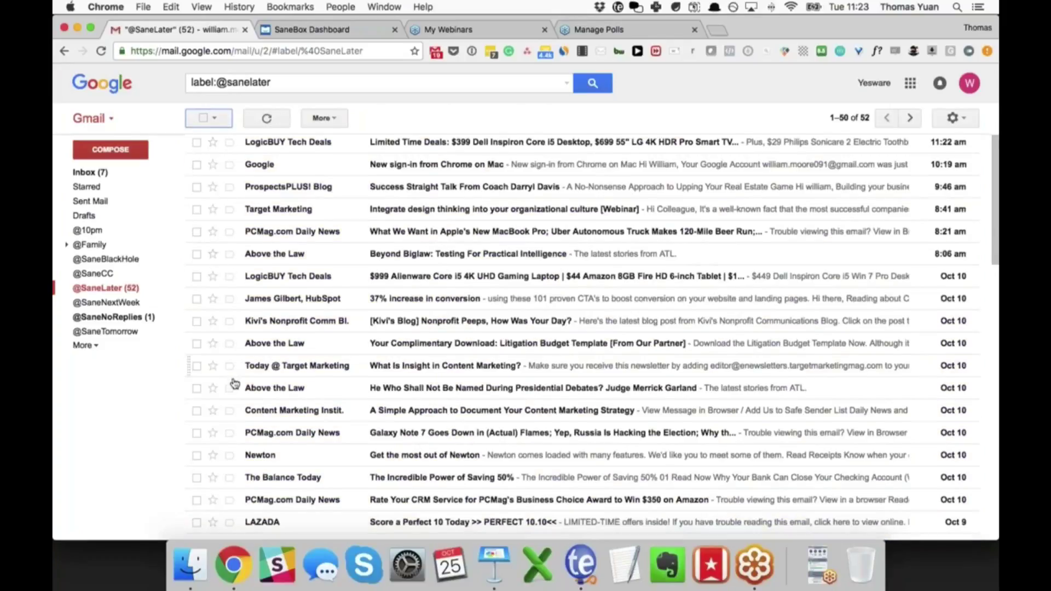
{"action": "scroll", "coordinate": [235, 383], "scroll_direction": "down", "scroll_amount": 2}
{"action": "left_click_drag", "start_coordinate": [189, 428], "coordinate": [81, 171]}
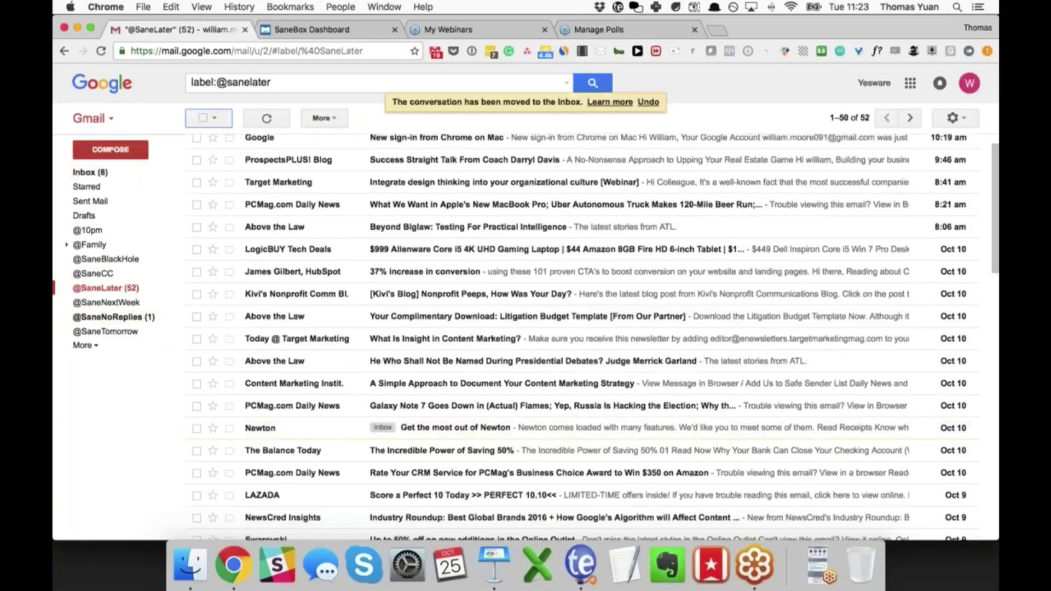
{"action": "left_click", "coordinate": [85, 171]}
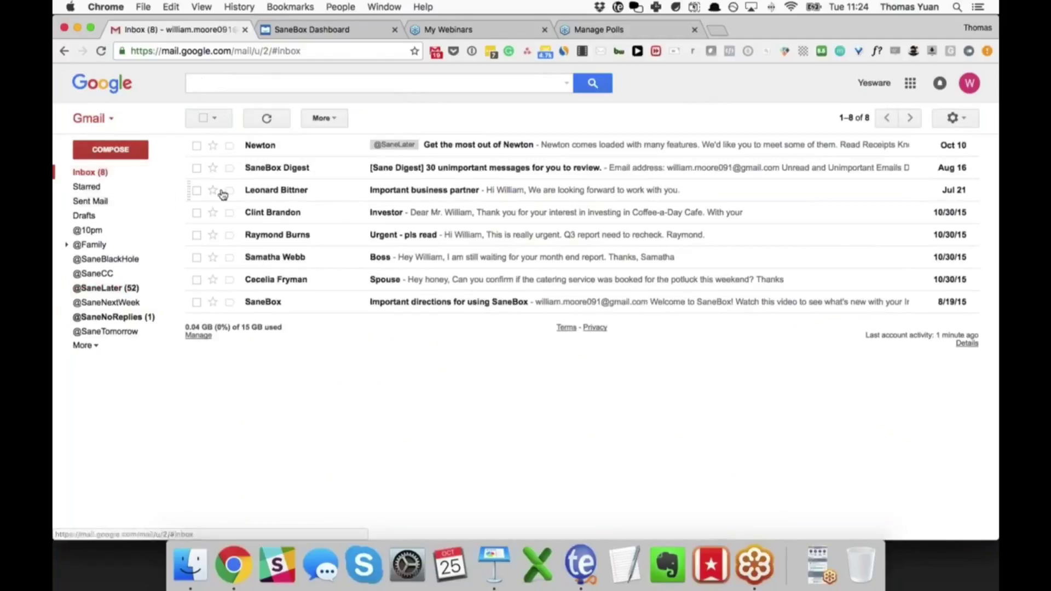
{"action": "left_click", "coordinate": [122, 289]}
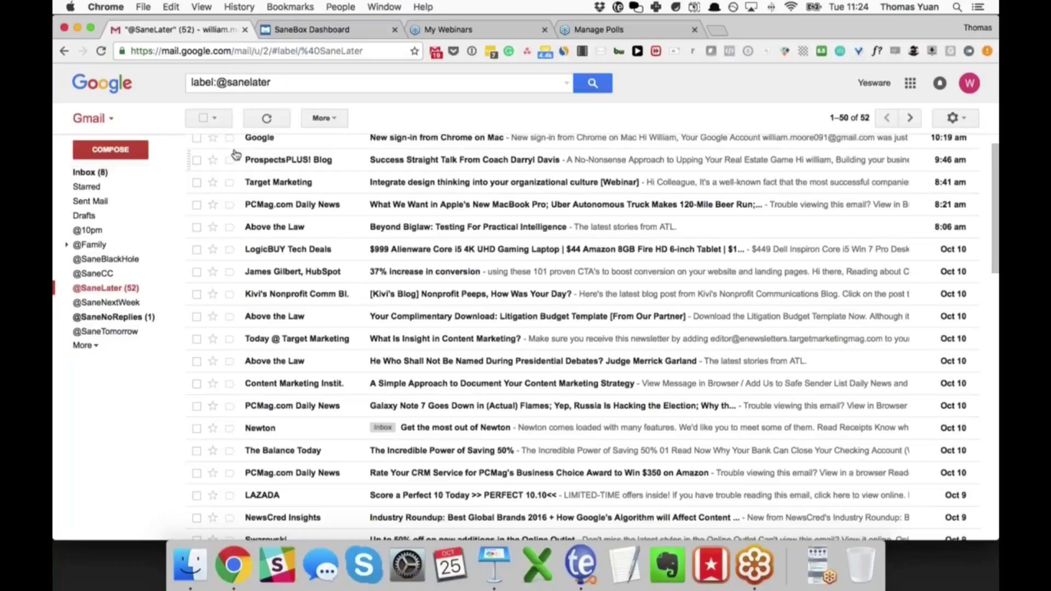
{"action": "left_click", "coordinate": [203, 118]}
{"action": "scroll", "coordinate": [336, 343], "scroll_direction": "down", "scroll_amount": 5}
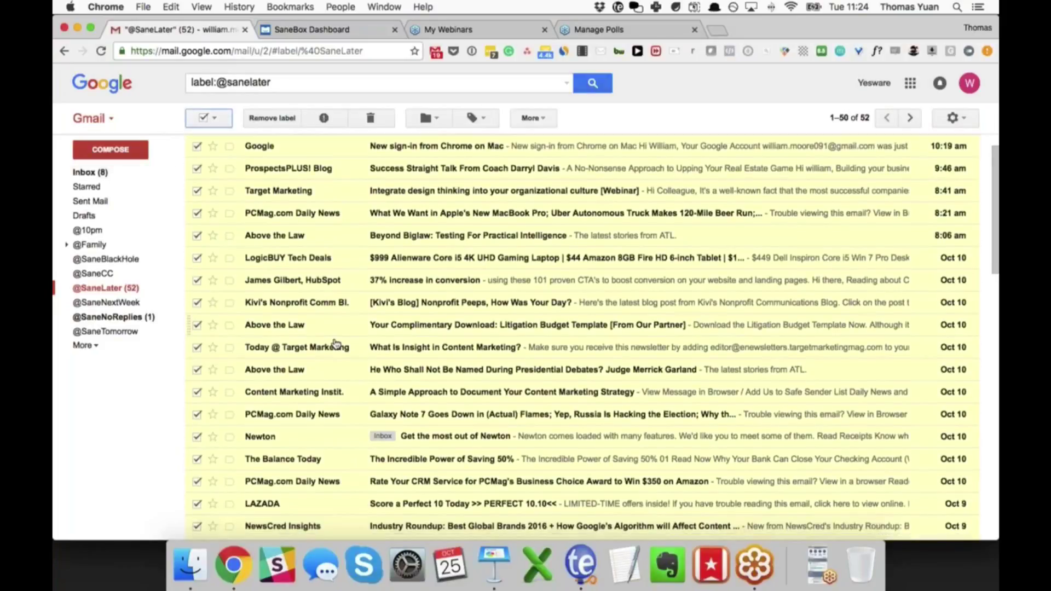
{"action": "scroll", "coordinate": [335, 344], "scroll_direction": "up", "scroll_amount": 6}
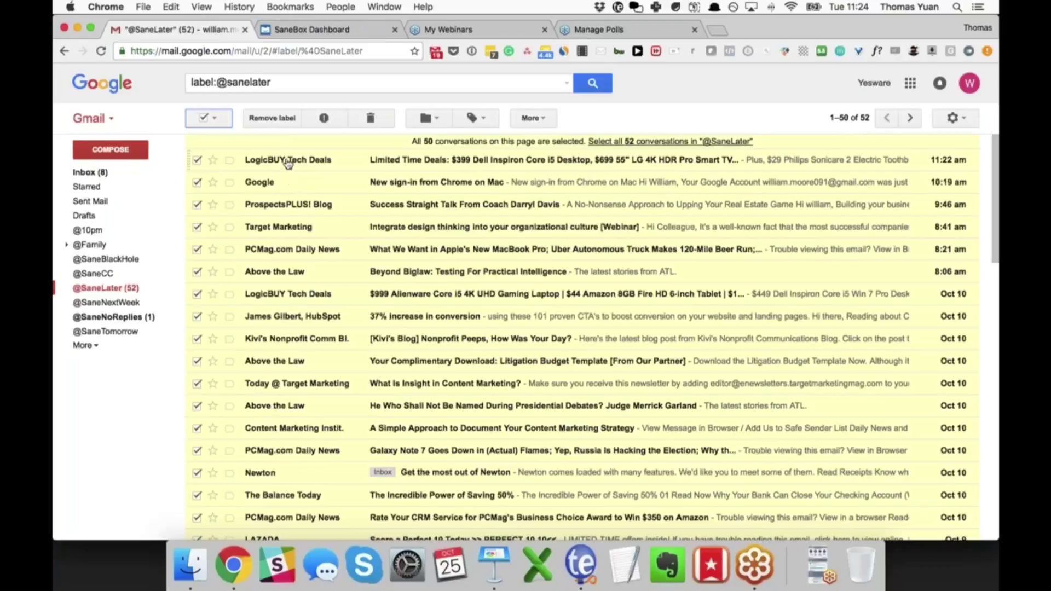
{"action": "mouse_move", "coordinate": [288, 164]}
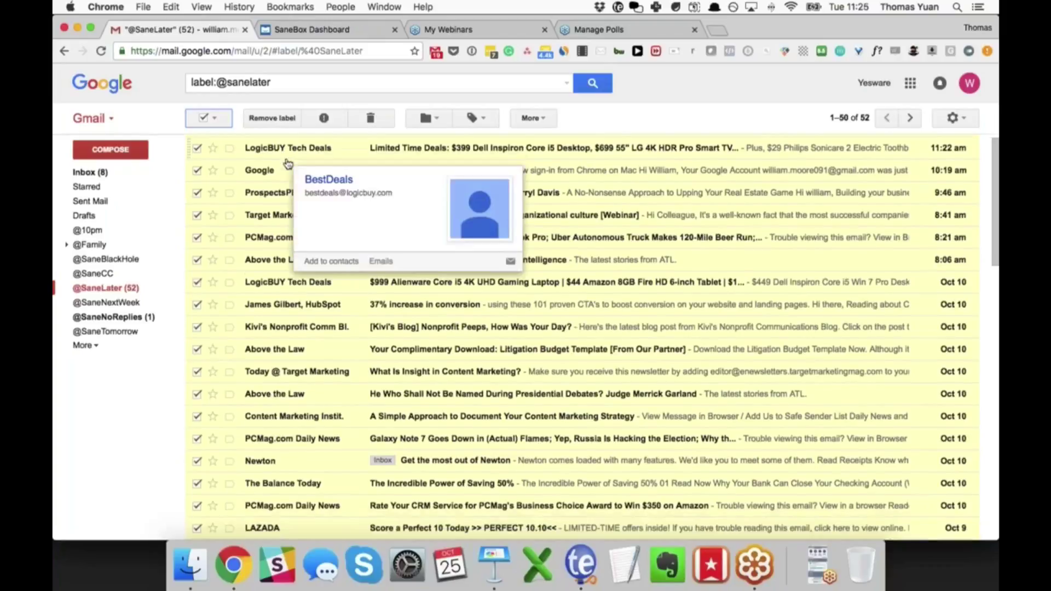
{"action": "scroll", "coordinate": [289, 164], "scroll_direction": "down", "scroll_amount": 2}
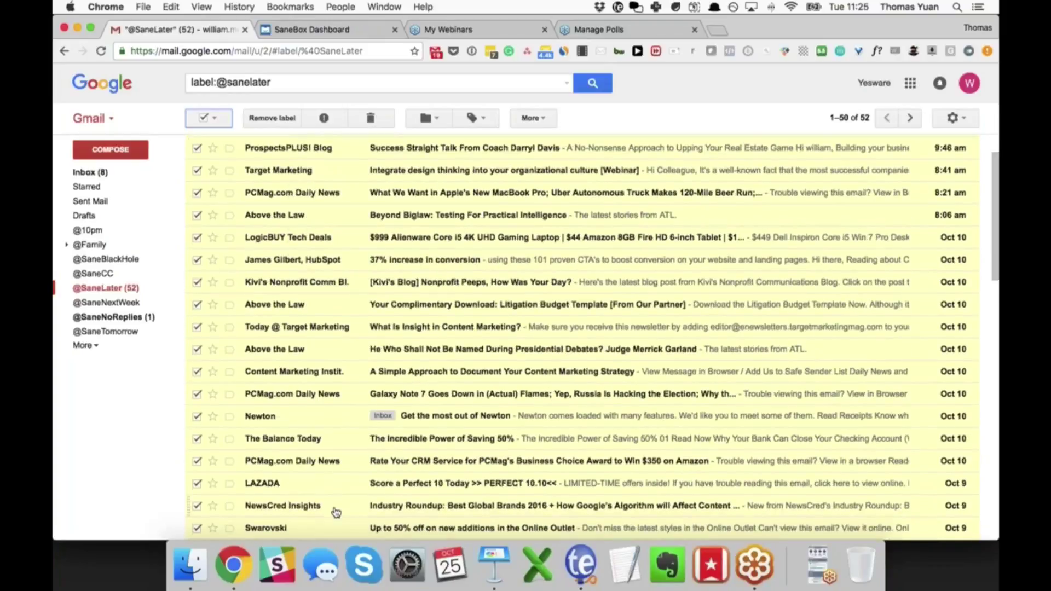
{"action": "scroll", "coordinate": [336, 512], "scroll_direction": "down", "scroll_amount": 1}
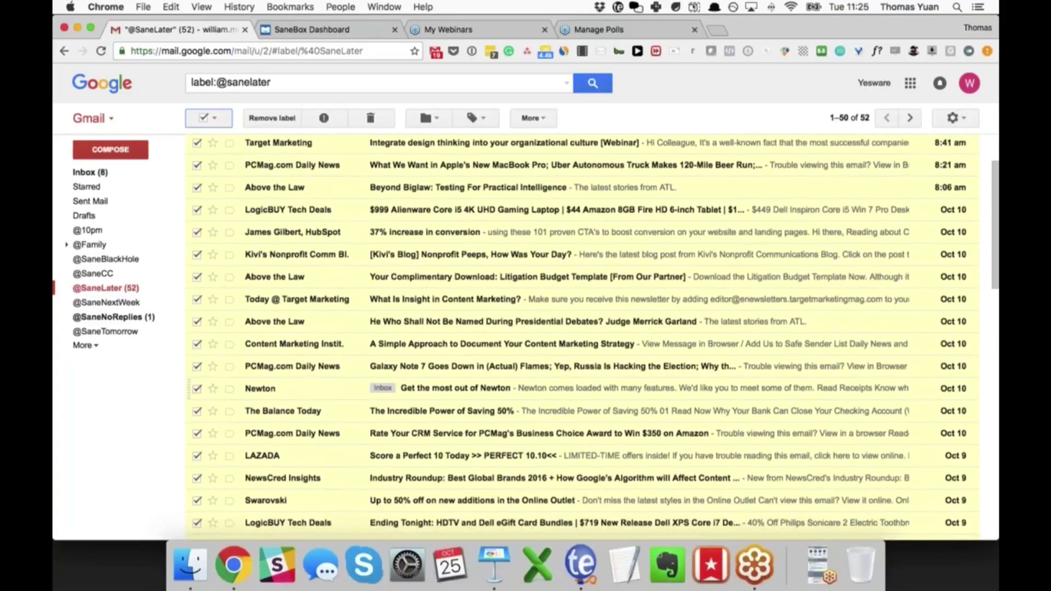
{"action": "scroll", "coordinate": [282, 387], "scroll_direction": "down", "scroll_amount": 1}
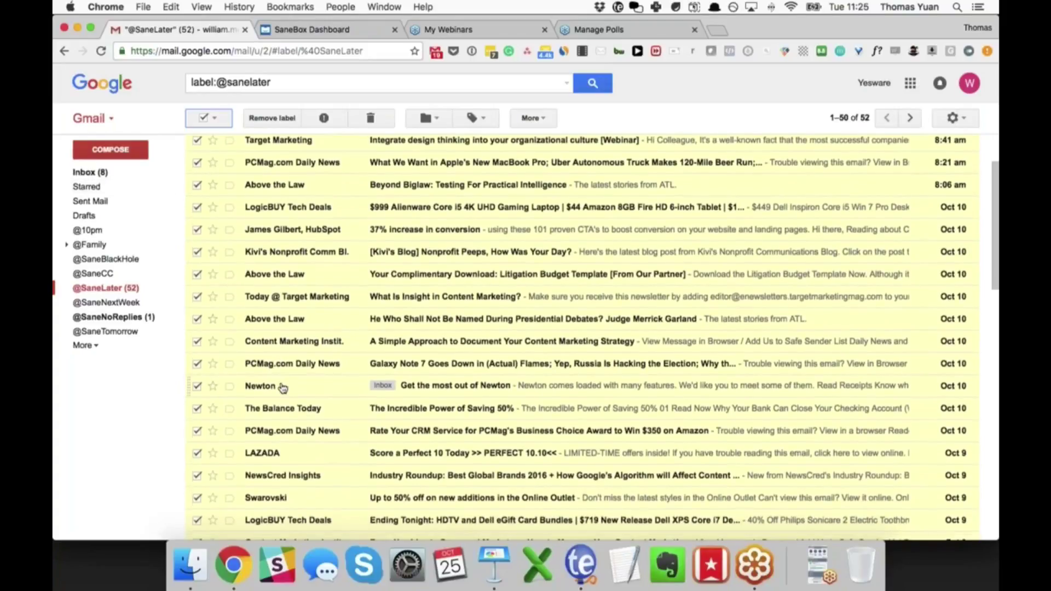
{"action": "scroll", "coordinate": [282, 387], "scroll_direction": "down", "scroll_amount": 4}
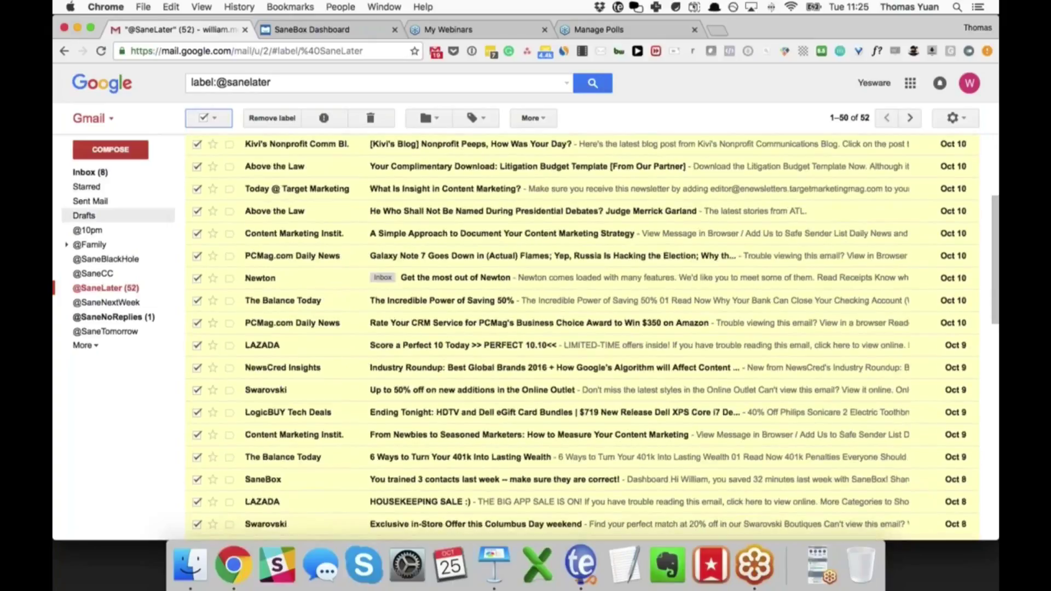
{"action": "left_click", "coordinate": [88, 172]}
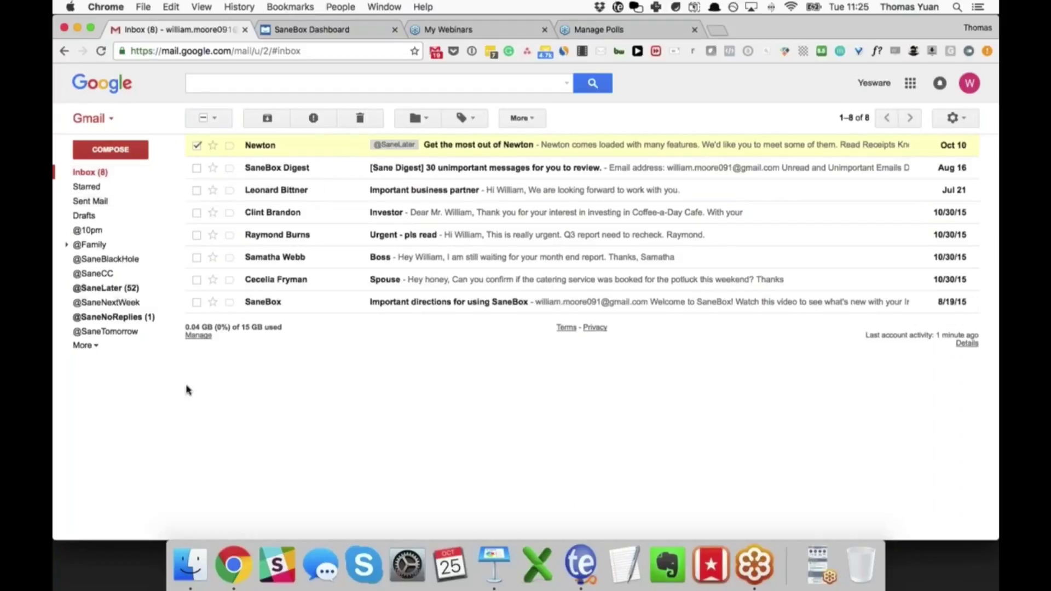
{"action": "left_click", "coordinate": [123, 294]}
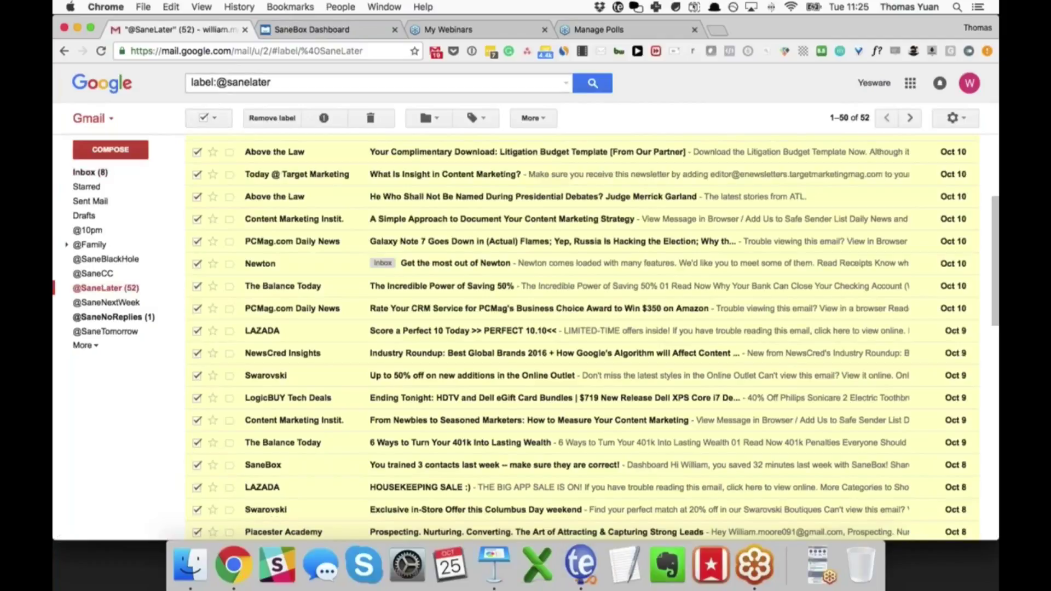
{"action": "left_click", "coordinate": [202, 117]}
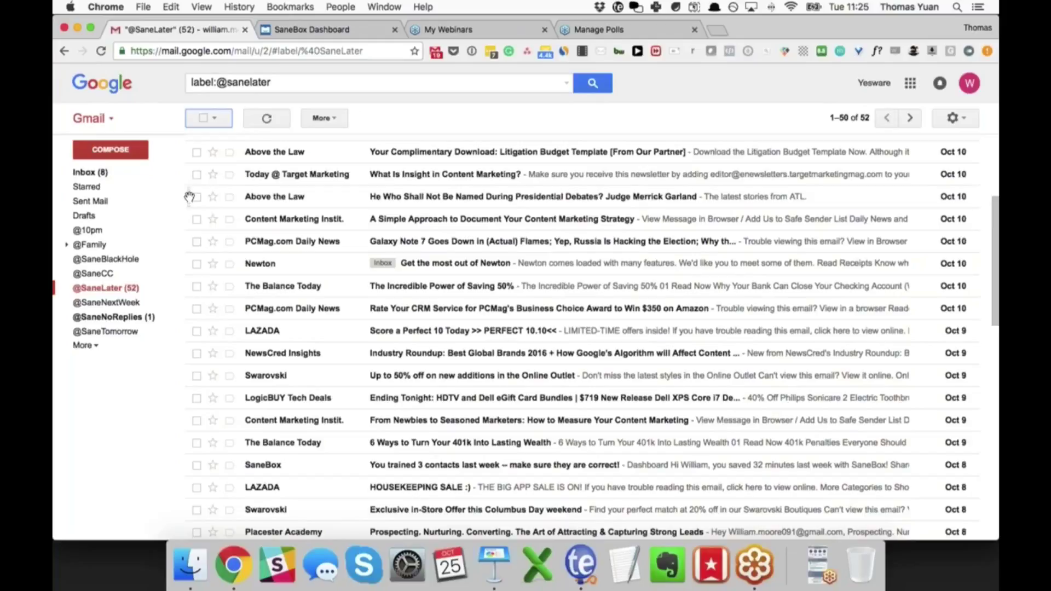
{"action": "left_click_drag", "start_coordinate": [189, 196], "coordinate": [137, 264]}
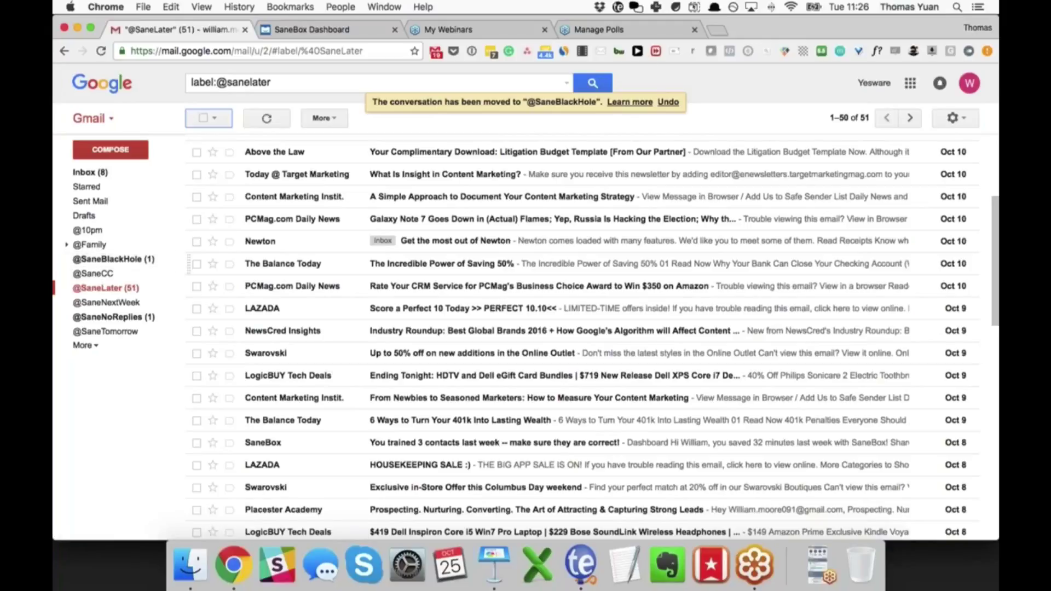
{"action": "key", "text": "super+Tab"}
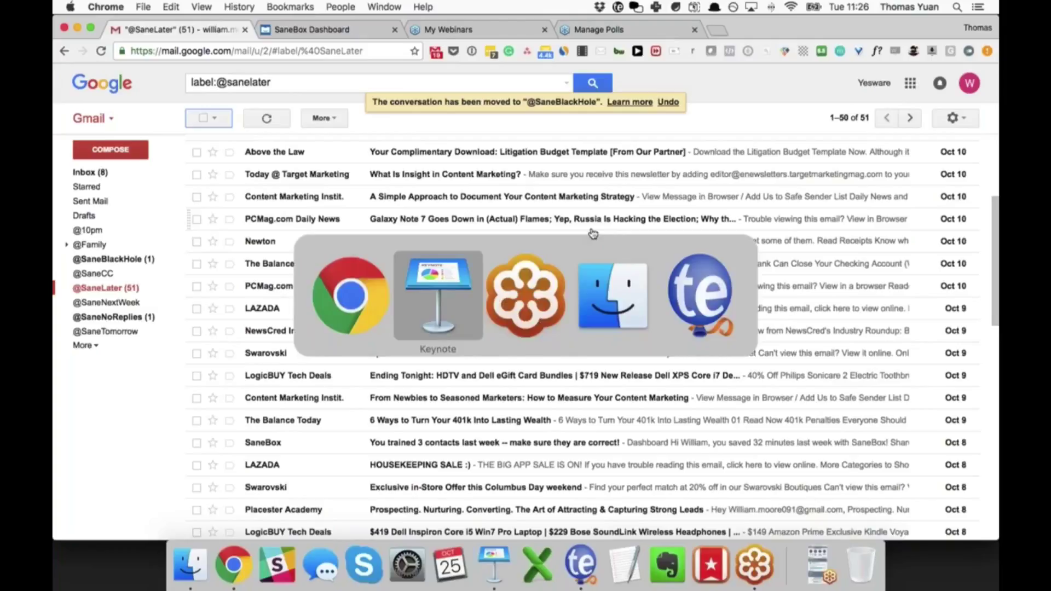
{"action": "key", "text": "super+Tab"}
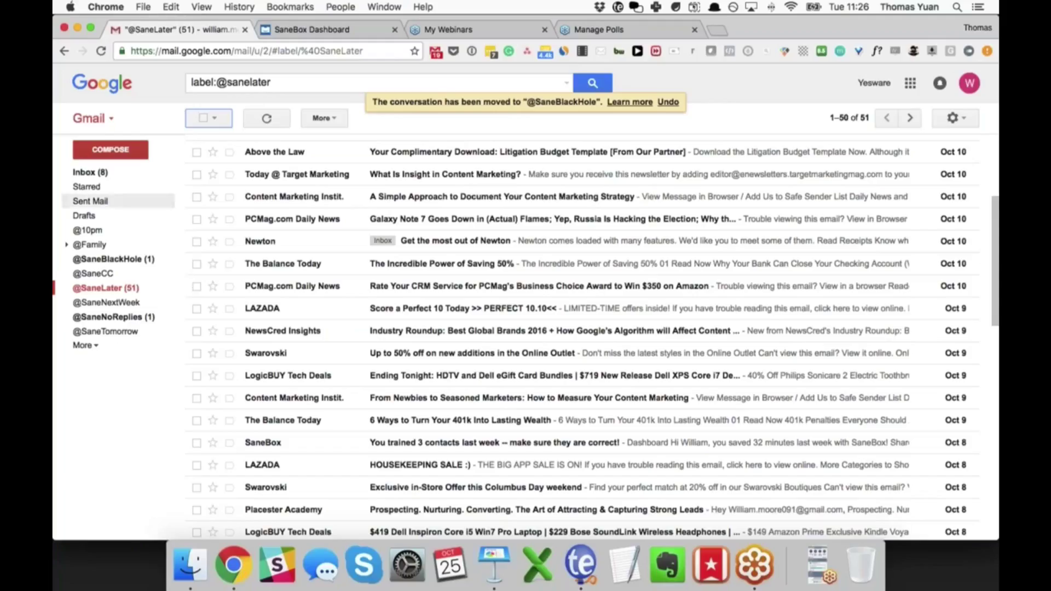
{"action": "left_click", "coordinate": [92, 248]}
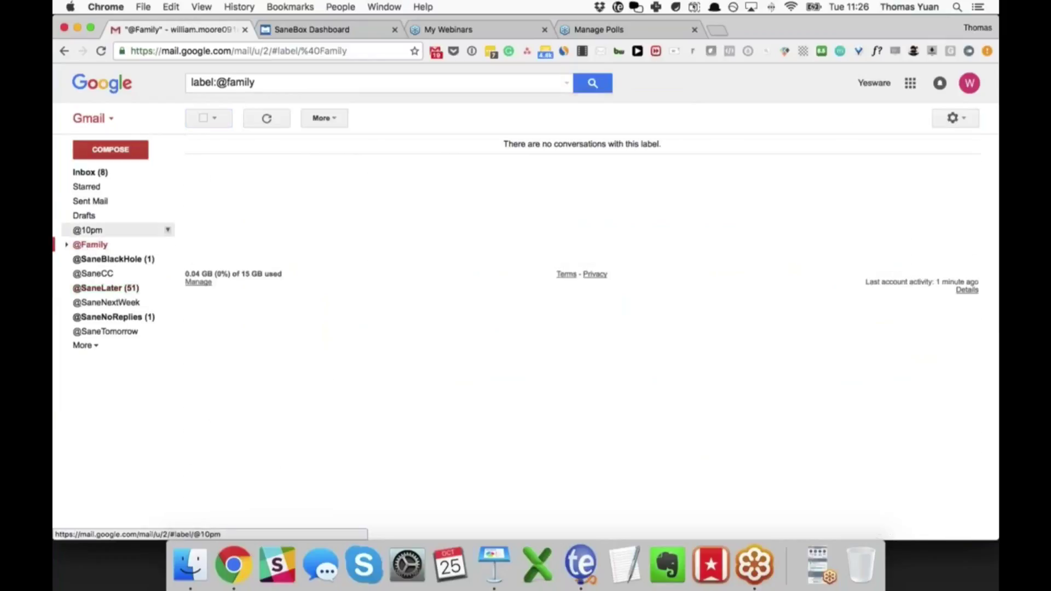
{"action": "left_click", "coordinate": [88, 172]}
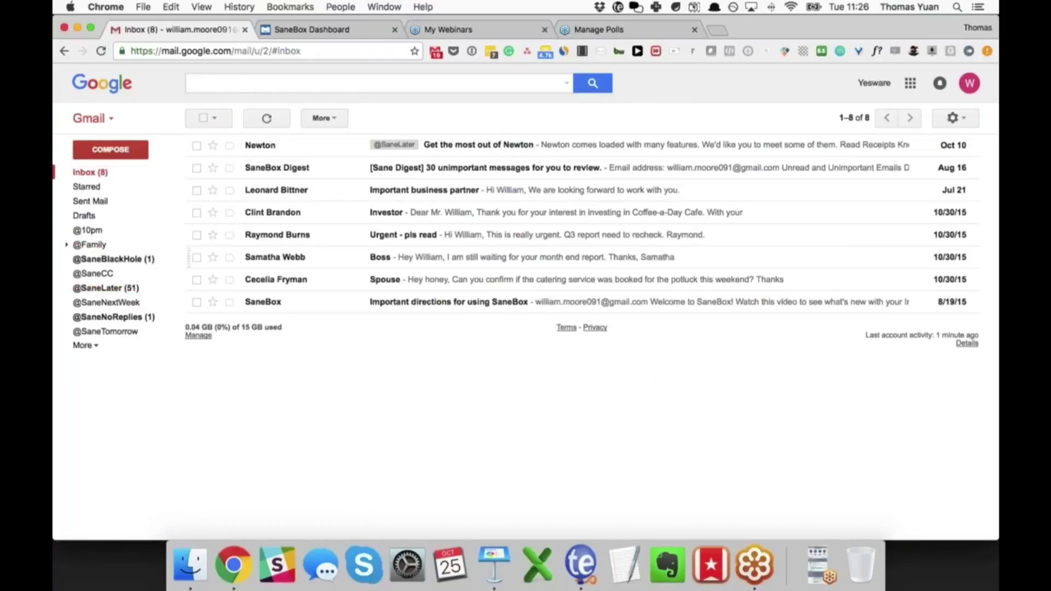
{"action": "left_click_drag", "start_coordinate": [188, 284], "coordinate": [84, 173]}
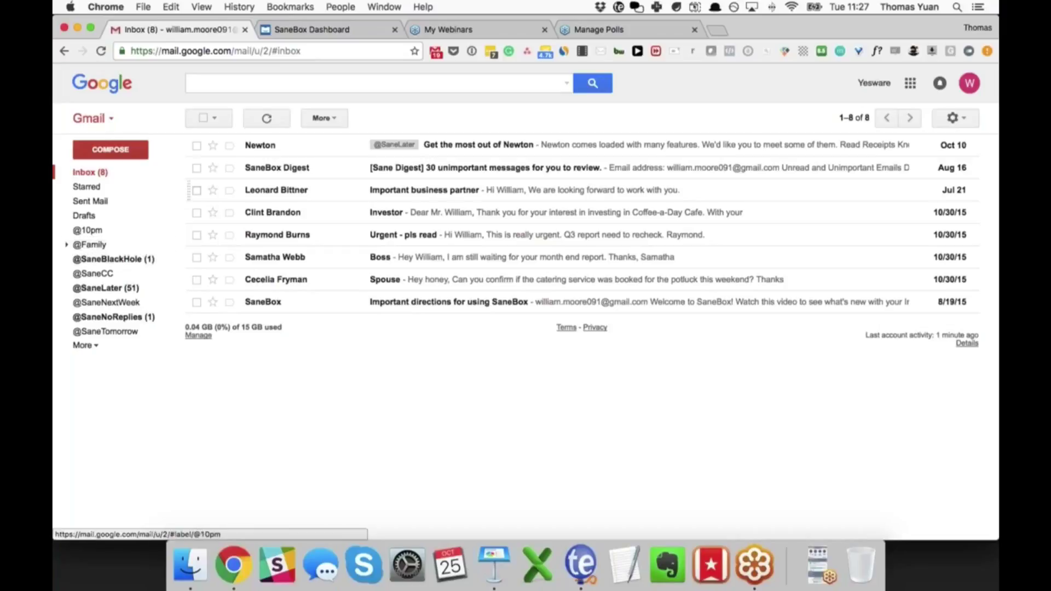
{"action": "left_click", "coordinate": [304, 33]}
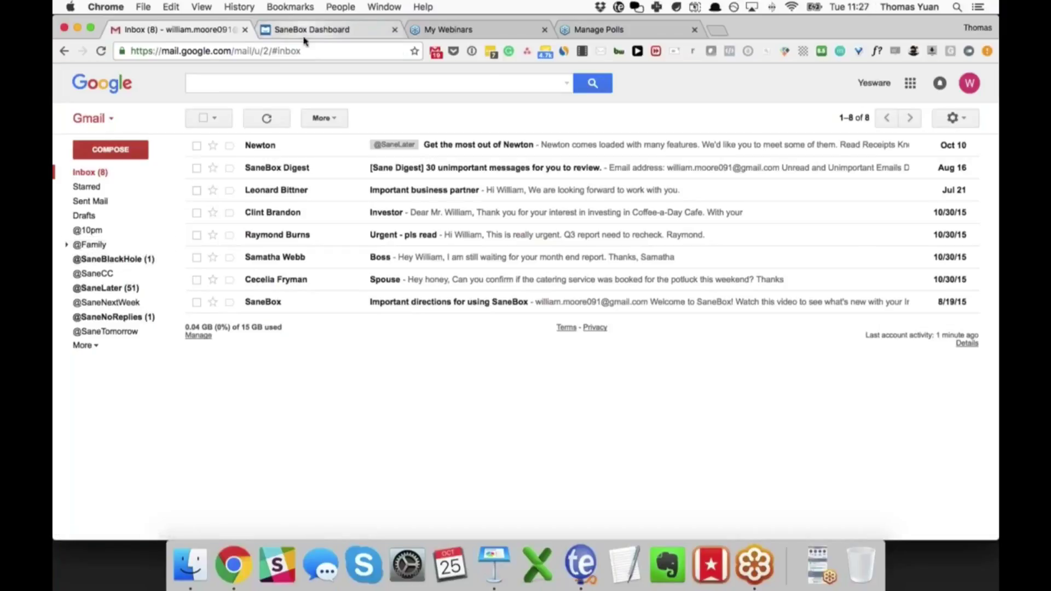
{"action": "scroll", "coordinate": [525, 312], "scroll_direction": "down", "scroll_amount": 6}
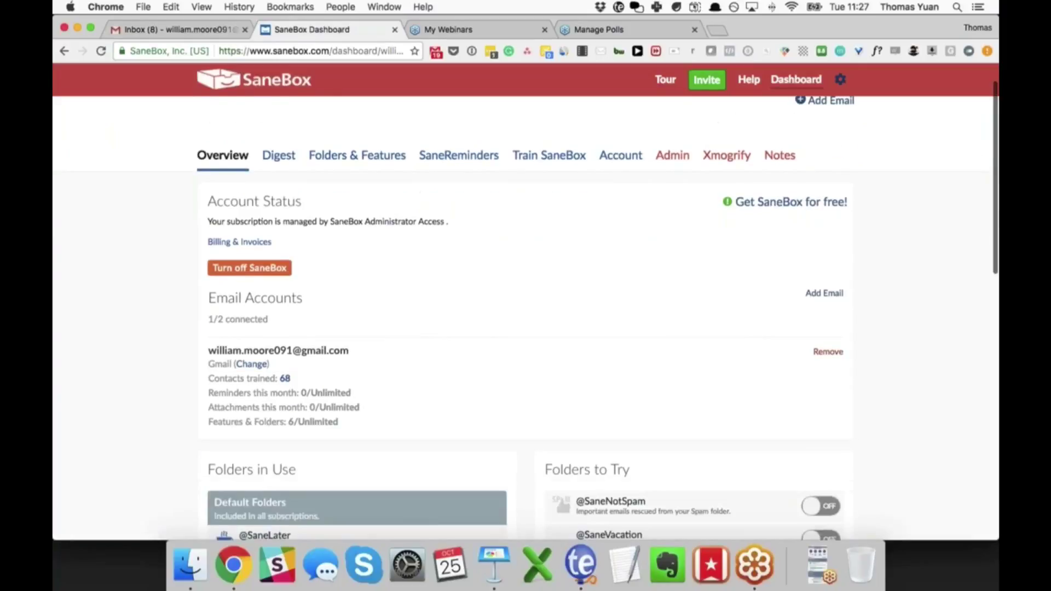
{"action": "scroll", "coordinate": [525, 318], "scroll_direction": "down", "scroll_amount": 4}
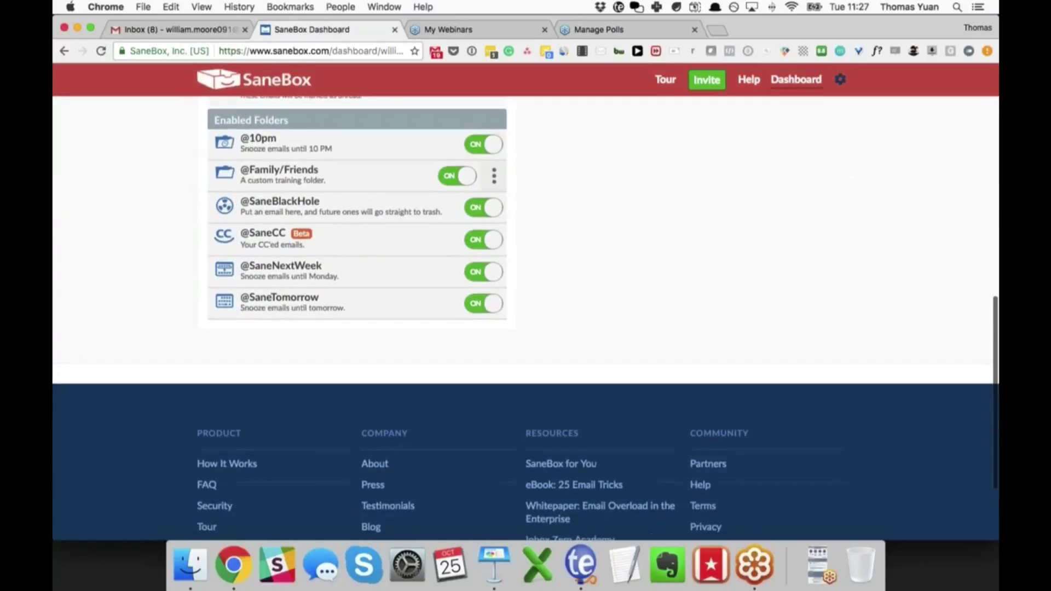
{"action": "scroll", "coordinate": [526, 317], "scroll_direction": "up", "scroll_amount": 5}
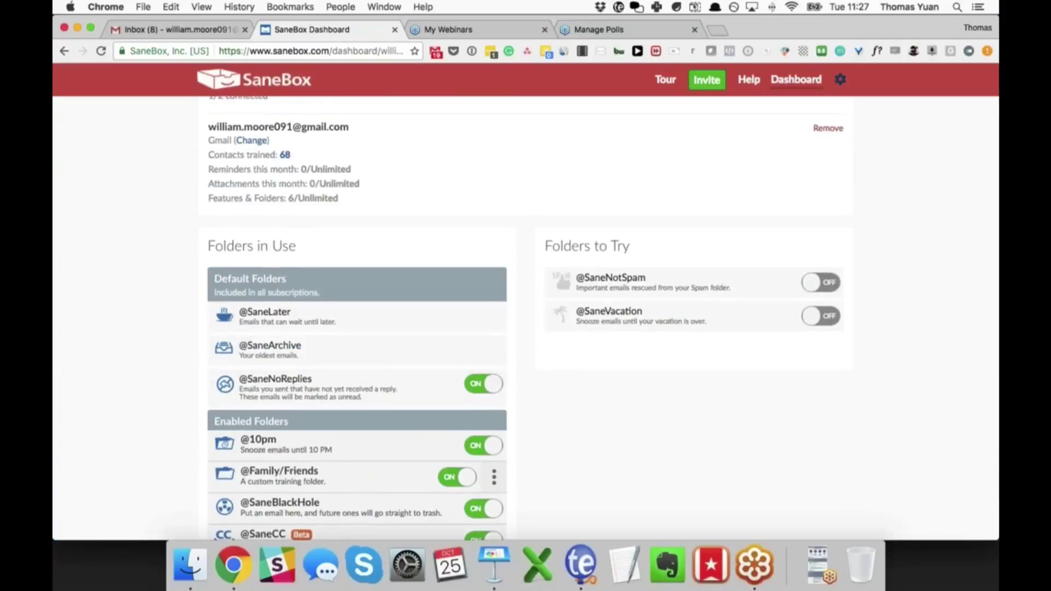
{"action": "left_click", "coordinate": [159, 30]}
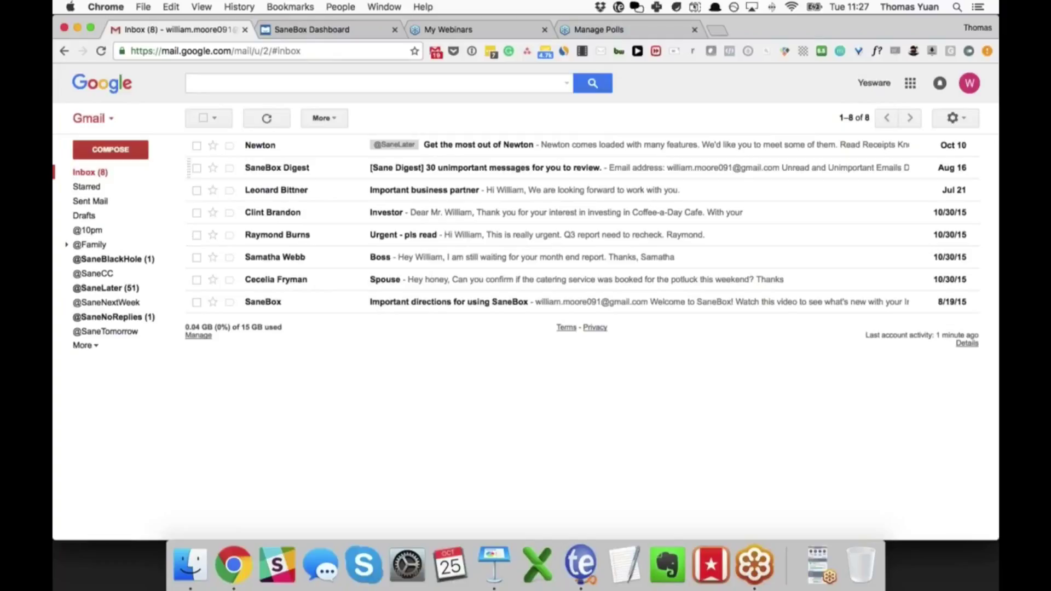
{"action": "key", "text": "super+Tab"}
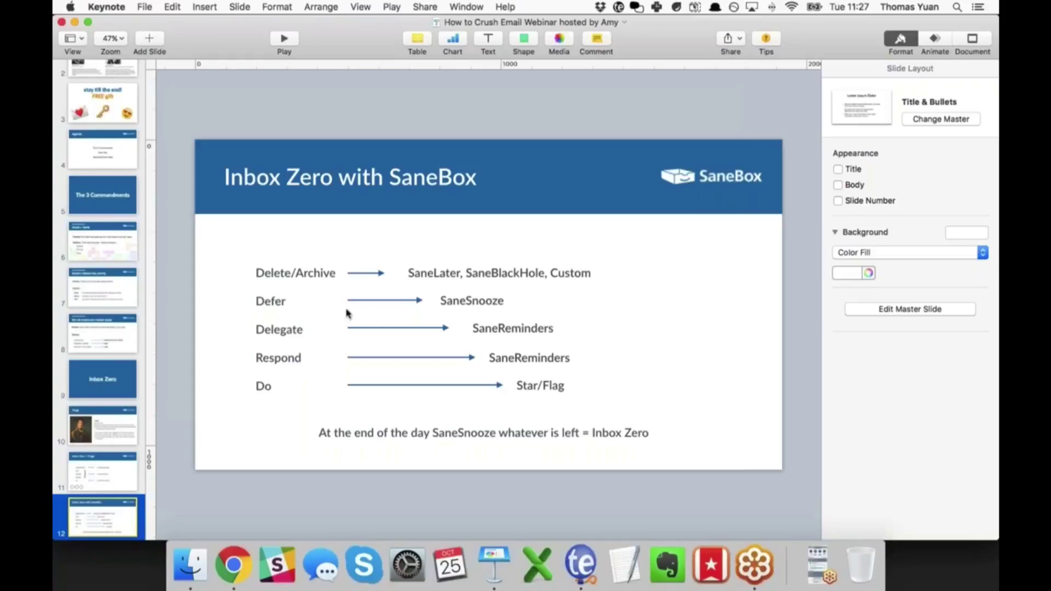
{"action": "key", "text": "super+Tab"}
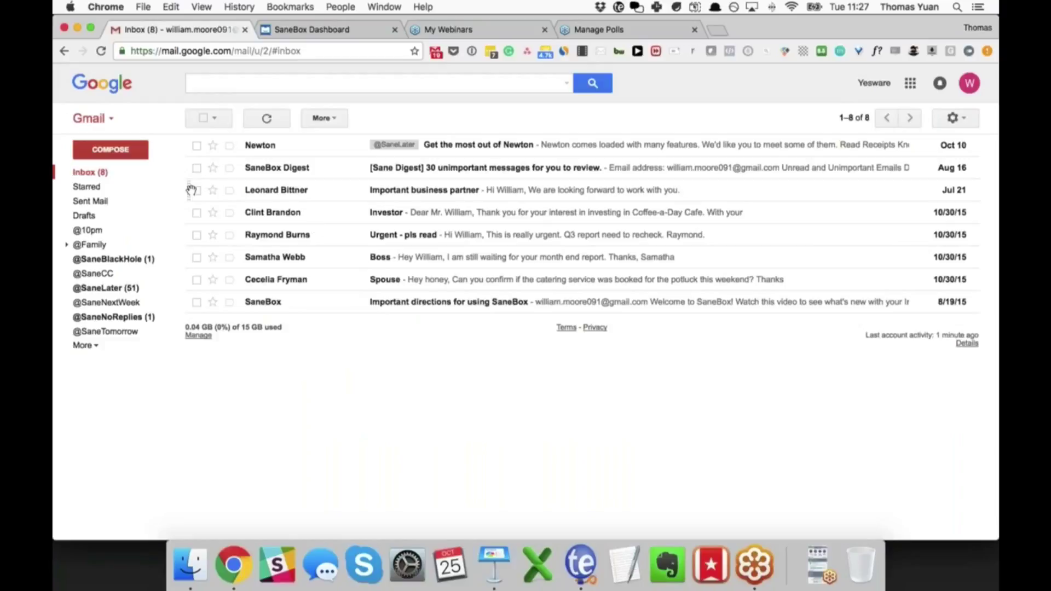
{"action": "left_click_drag", "start_coordinate": [189, 190], "coordinate": [124, 331]}
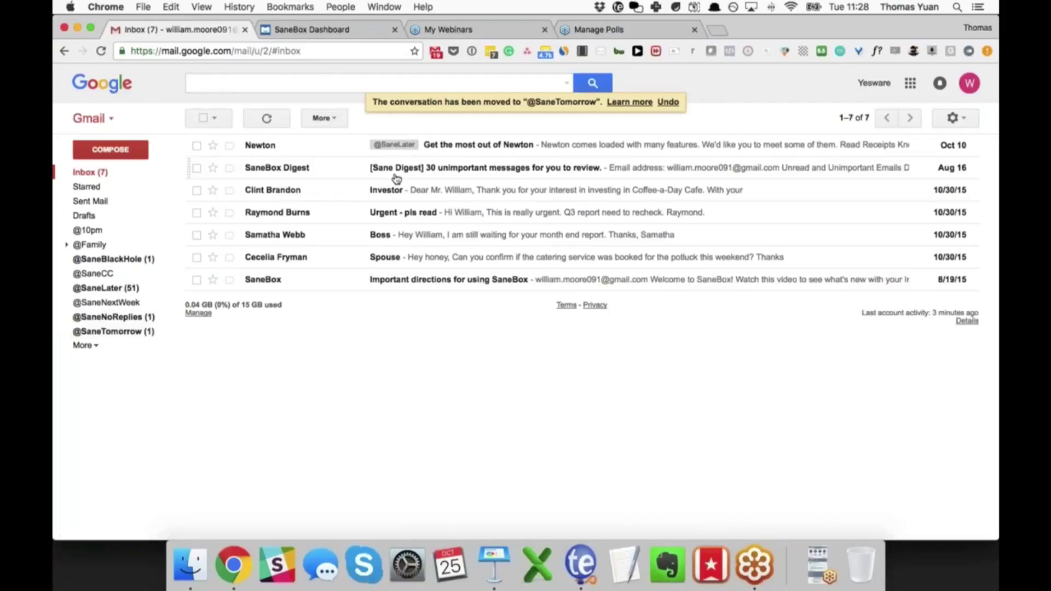
{"action": "left_click_drag", "start_coordinate": [195, 190], "coordinate": [124, 302]}
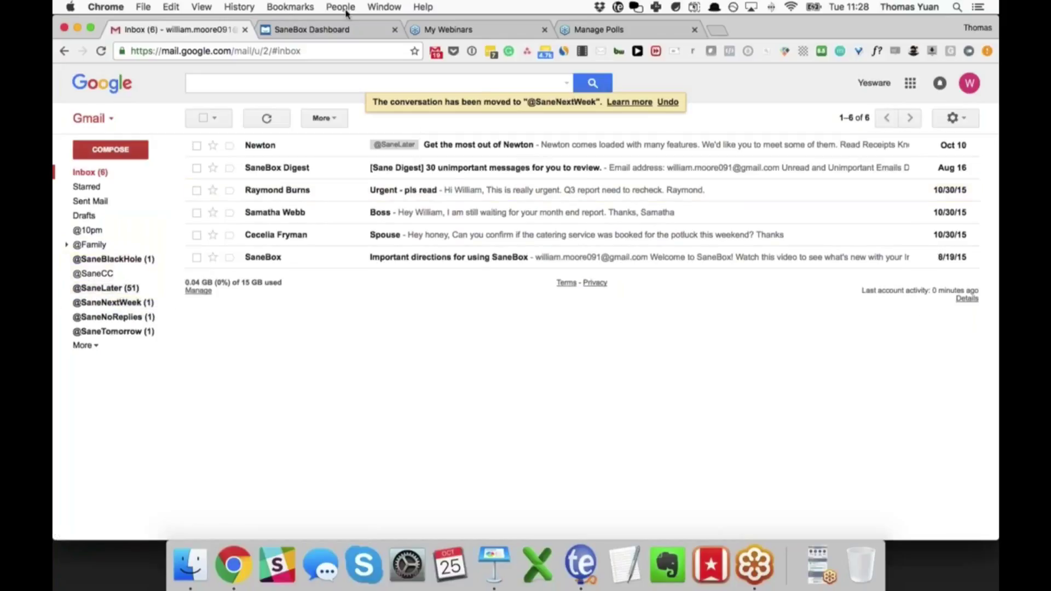
Step: Go to SaneBox's Folders & Features page and begin adding a custom SaneSnooze folder
{"action": "left_click", "coordinate": [312, 28]}
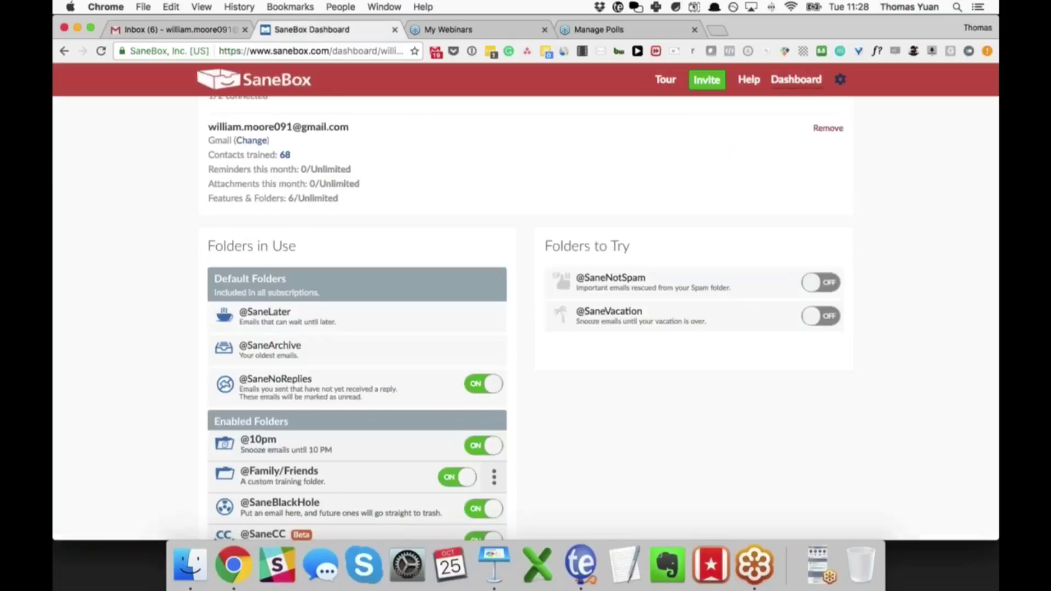
{"action": "scroll", "coordinate": [603, 318], "scroll_direction": "down", "scroll_amount": 5}
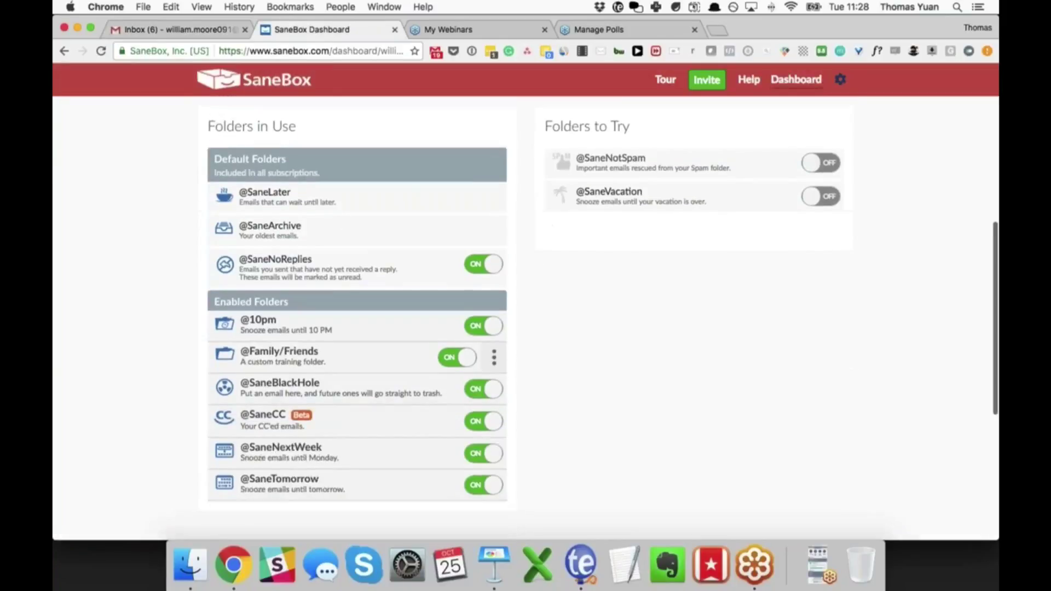
{"action": "scroll", "coordinate": [237, 347], "scroll_direction": "up", "scroll_amount": 5}
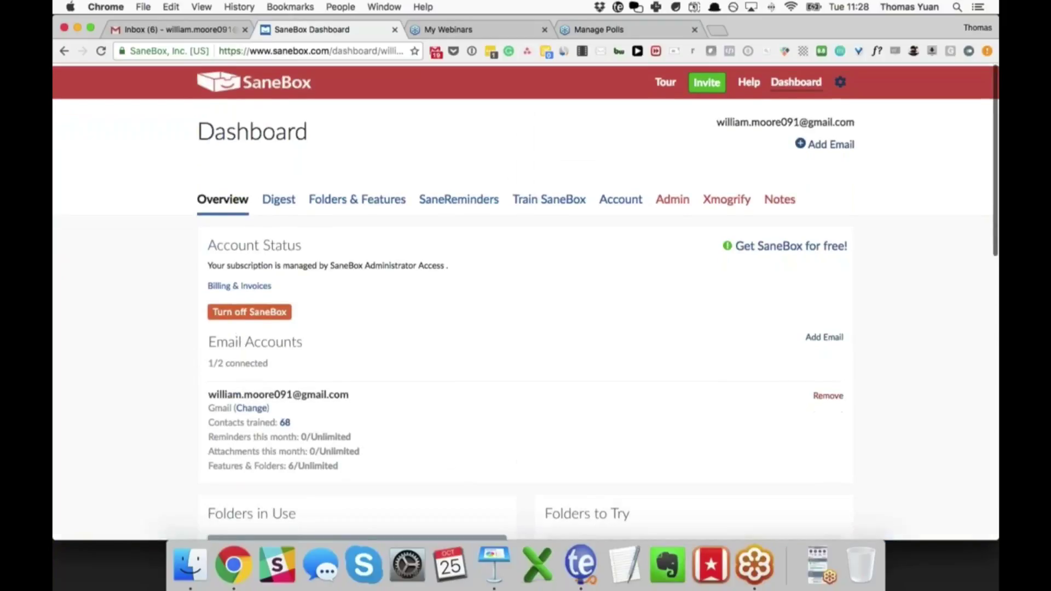
{"action": "left_click", "coordinate": [354, 199]}
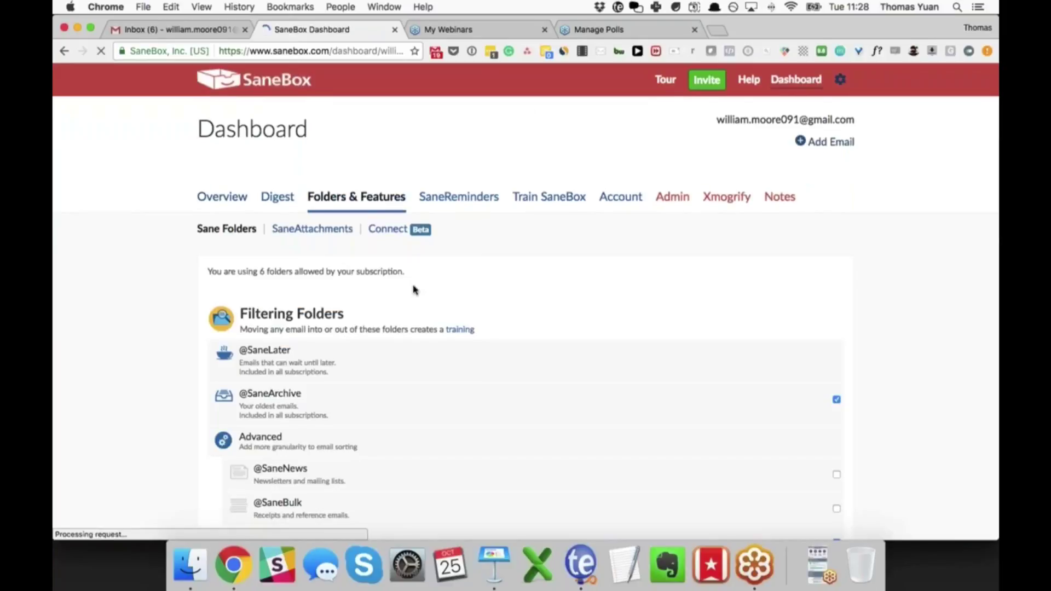
{"action": "scroll", "coordinate": [413, 290], "scroll_direction": "down", "scroll_amount": 6}
{"action": "scroll", "coordinate": [413, 290], "scroll_direction": "down", "scroll_amount": 5}
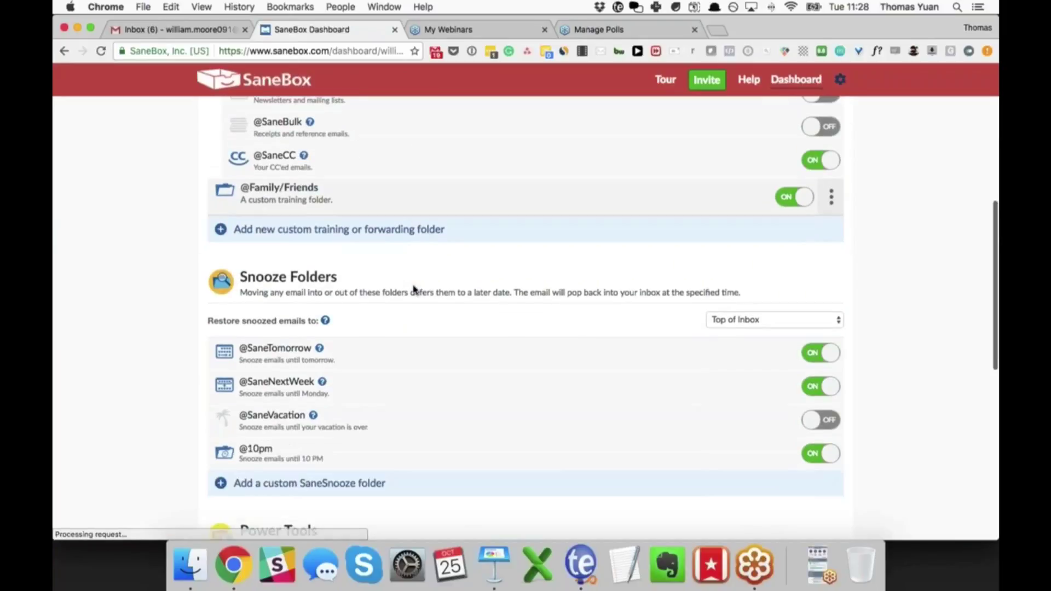
{"action": "left_click", "coordinate": [304, 378]}
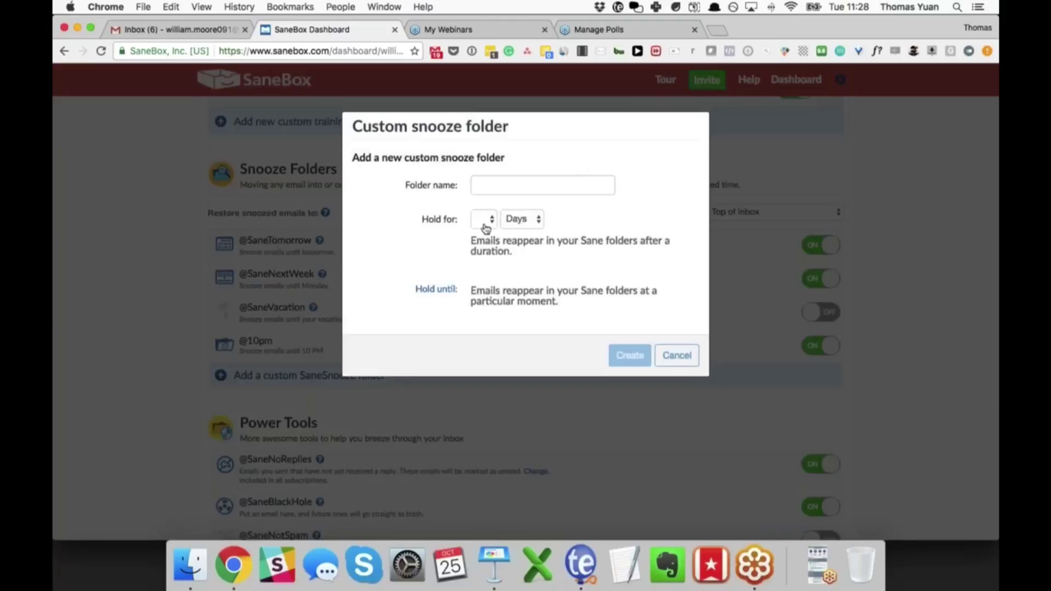
Step: Explore the custom snooze form's Hold for duration, keeping Days, then the Hold until option
{"action": "left_click", "coordinate": [484, 220]}
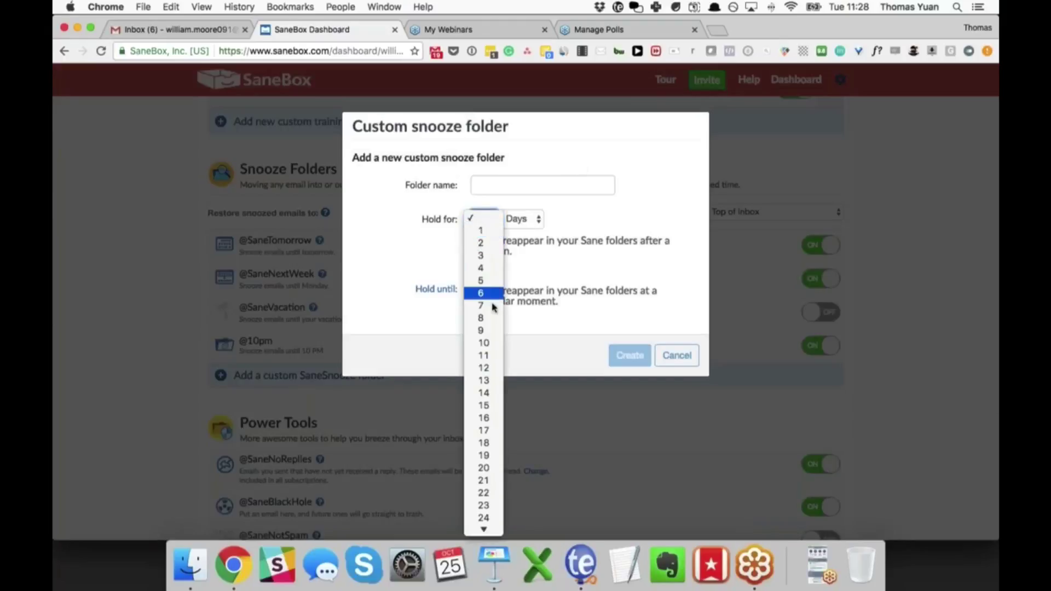
{"action": "left_click", "coordinate": [524, 229]}
{"action": "left_click", "coordinate": [526, 222]}
{"action": "left_click", "coordinate": [525, 219]}
{"action": "left_click", "coordinate": [436, 290]}
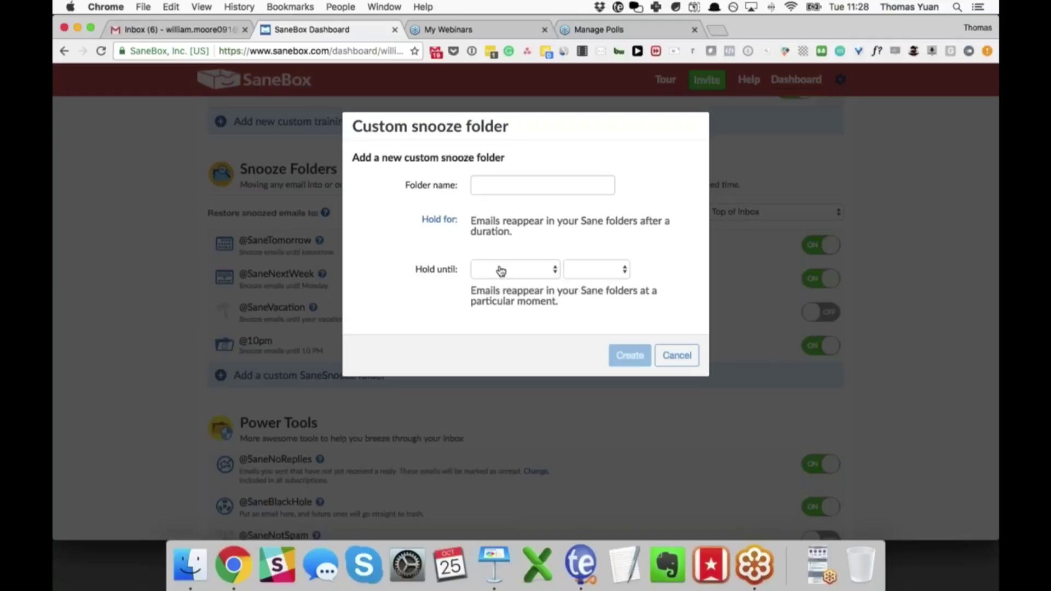
{"action": "key", "text": "Escape"}
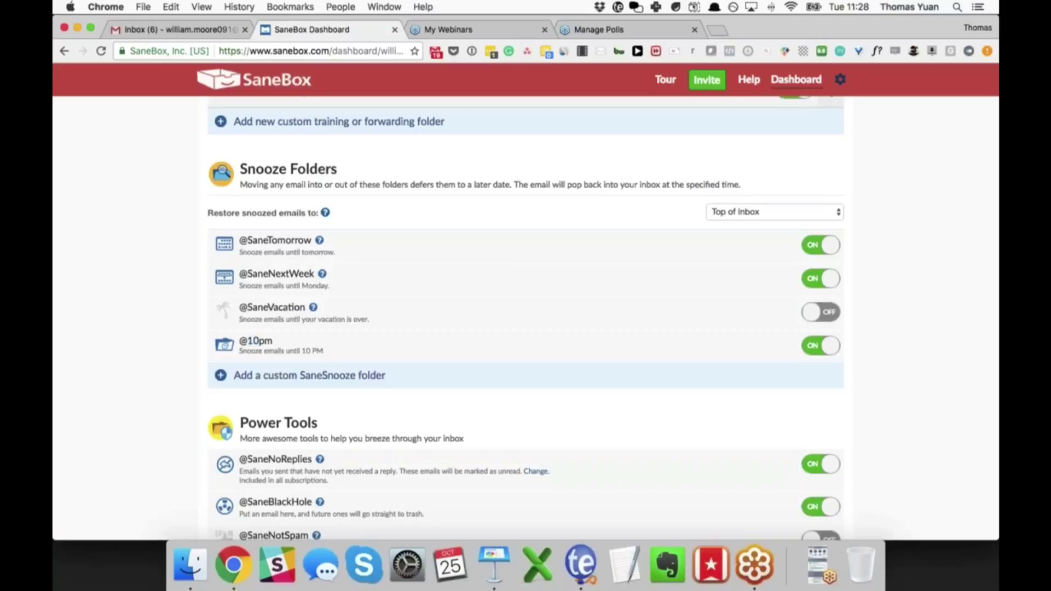
{"action": "left_click_drag", "start_coordinate": [246, 342], "coordinate": [260, 342]}
{"action": "left_click", "coordinate": [198, 30]}
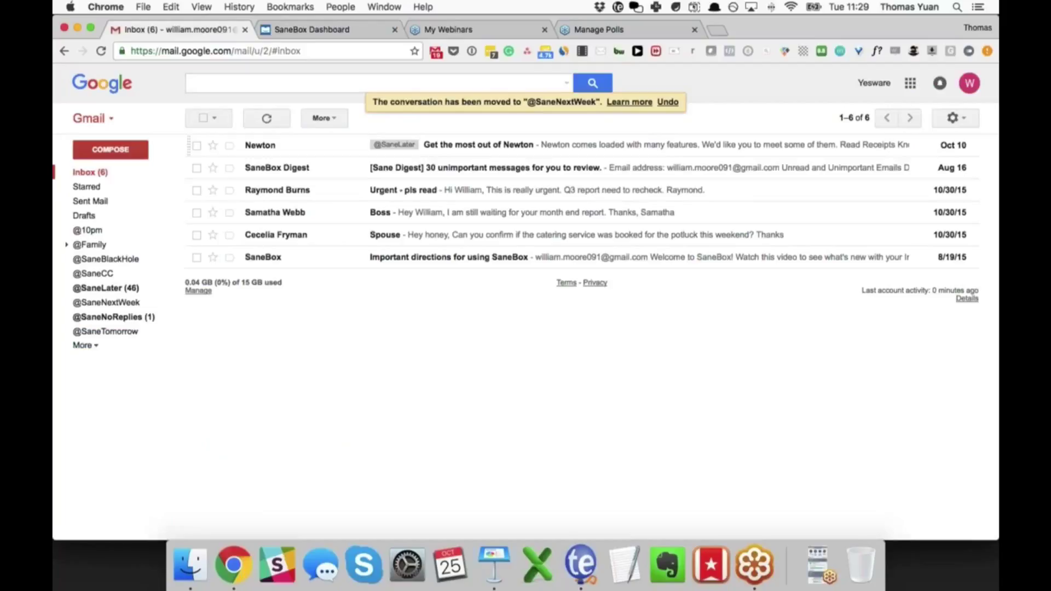
Step: Glance at the Keynote slides, then open the Boss email about the month end report
{"action": "mouse_move", "coordinate": [248, 152]}
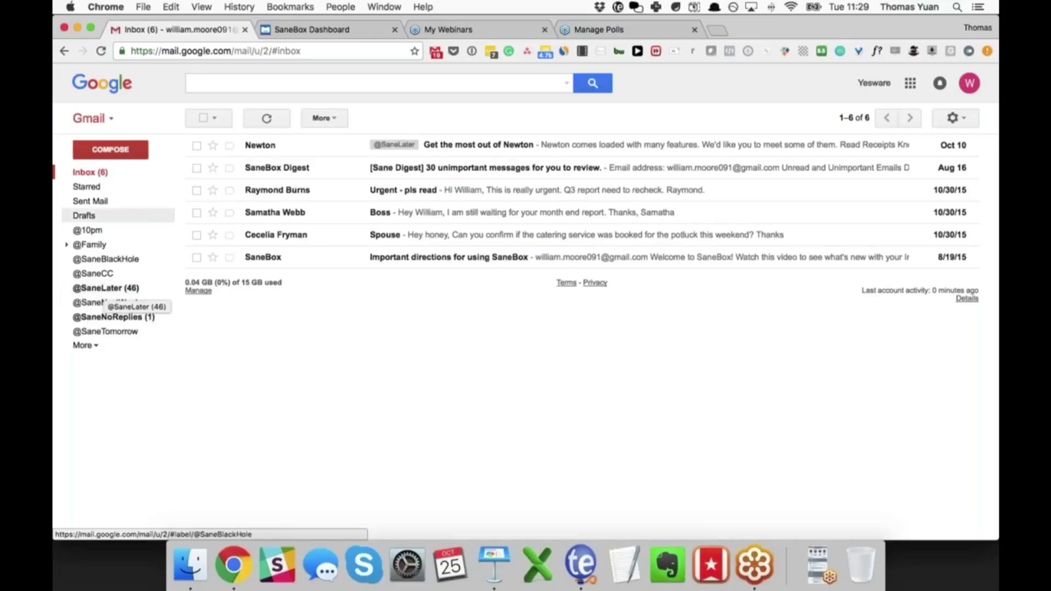
{"action": "key", "text": "super+Tab"}
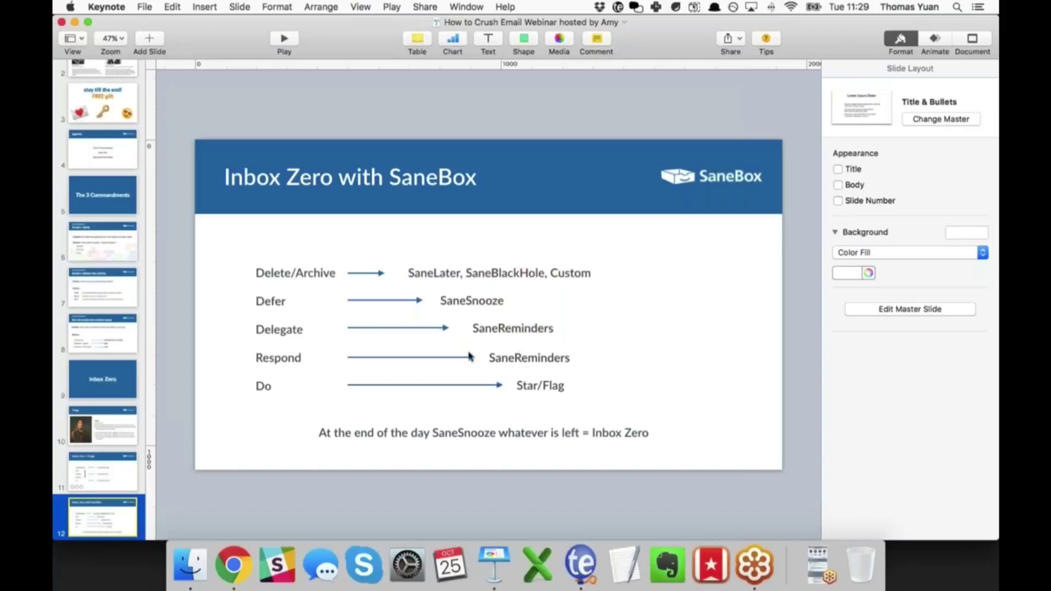
{"action": "key", "text": "super+Tab"}
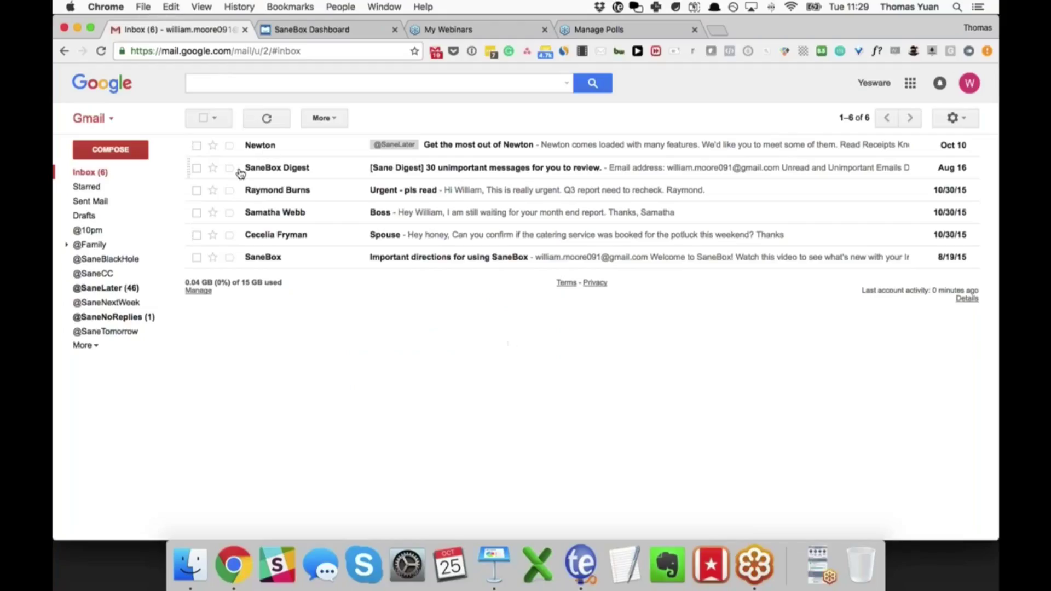
{"action": "left_click", "coordinate": [451, 218]}
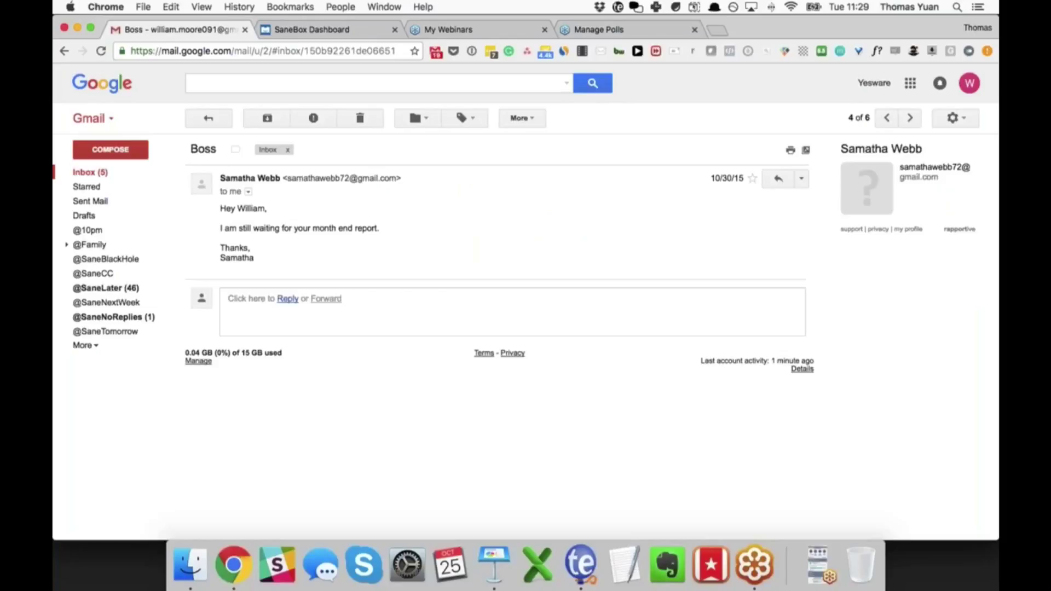
Step: Start a reply to the Boss email with Cc and Bcc lines showing
{"action": "left_click", "coordinate": [286, 298]}
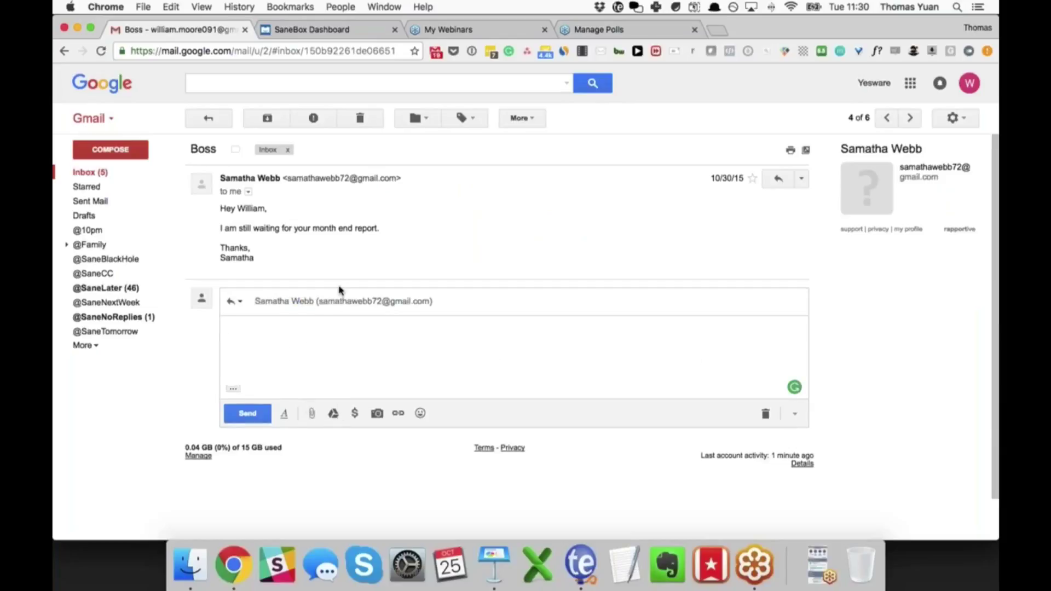
{"action": "left_click", "coordinate": [525, 296]}
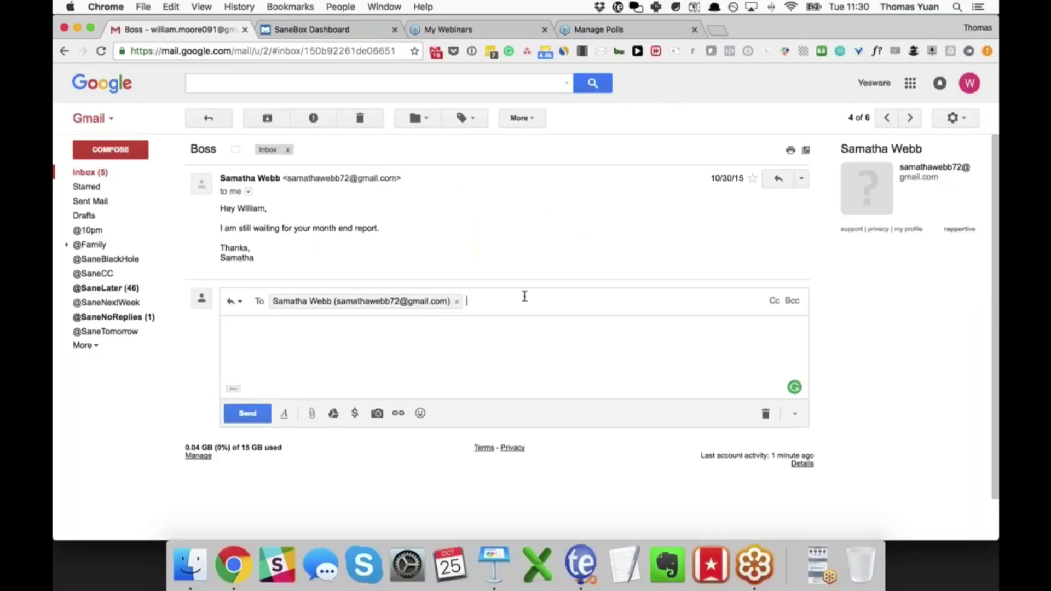
{"action": "key", "text": "super+shift+c"}
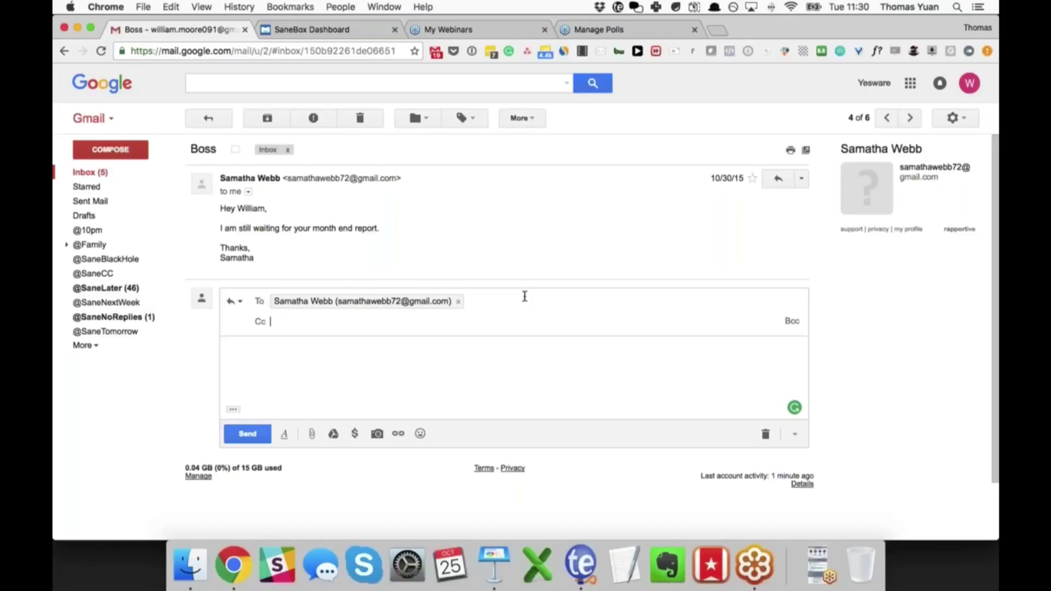
{"action": "key", "text": "super+shift+b"}
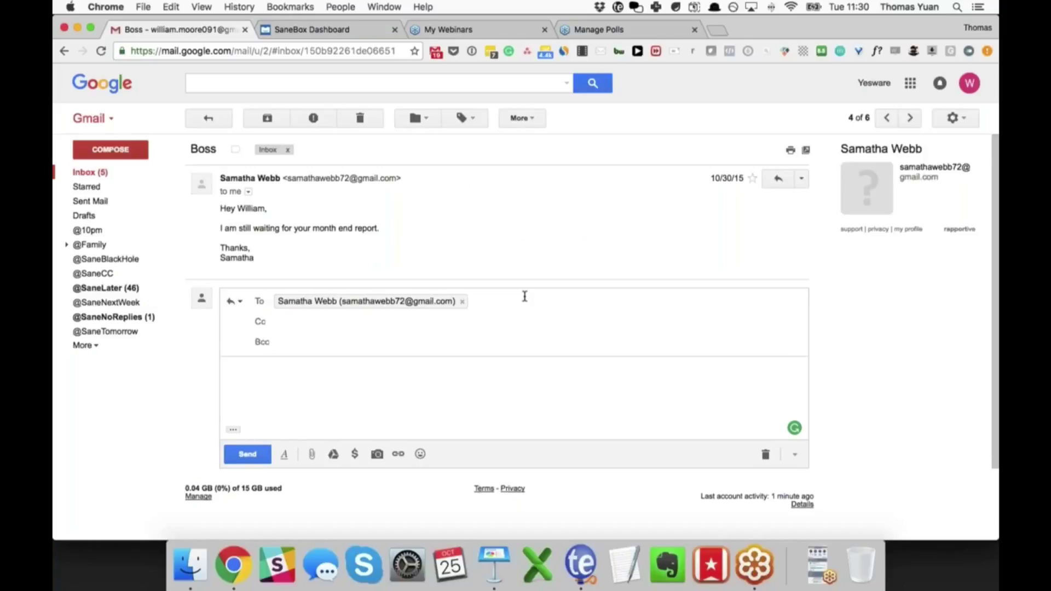
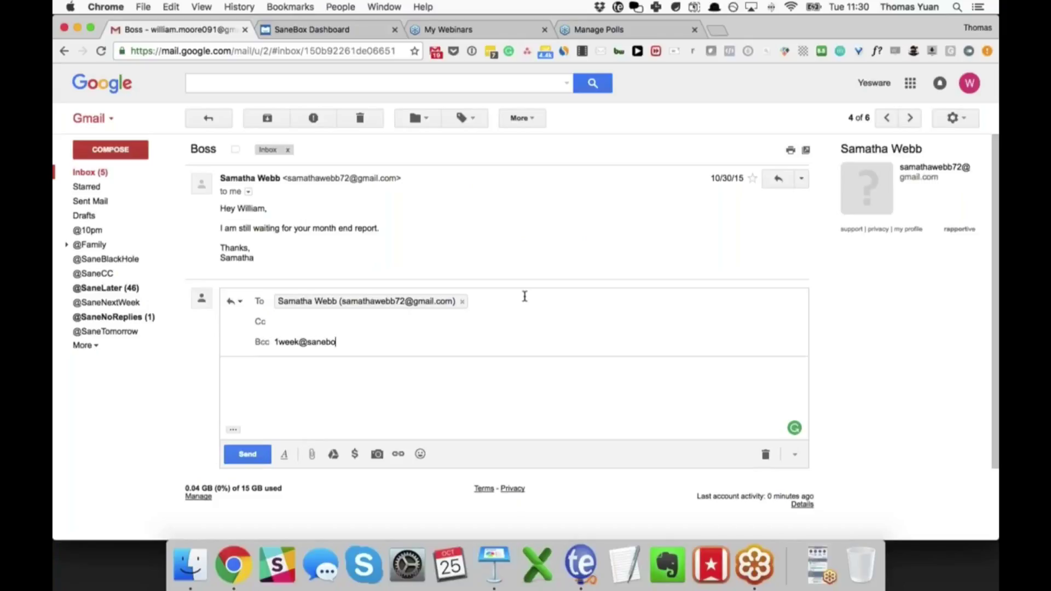
{"action": "key", "text": "Return"}
{"action": "key", "text": "BackSpace"}
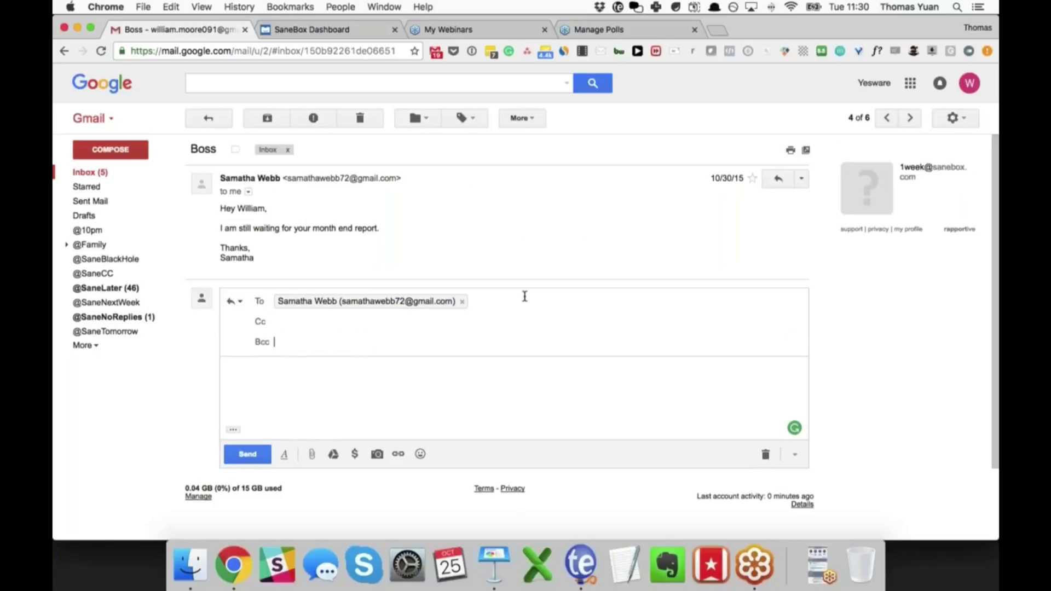
{"action": "key", "text": "super+a"}
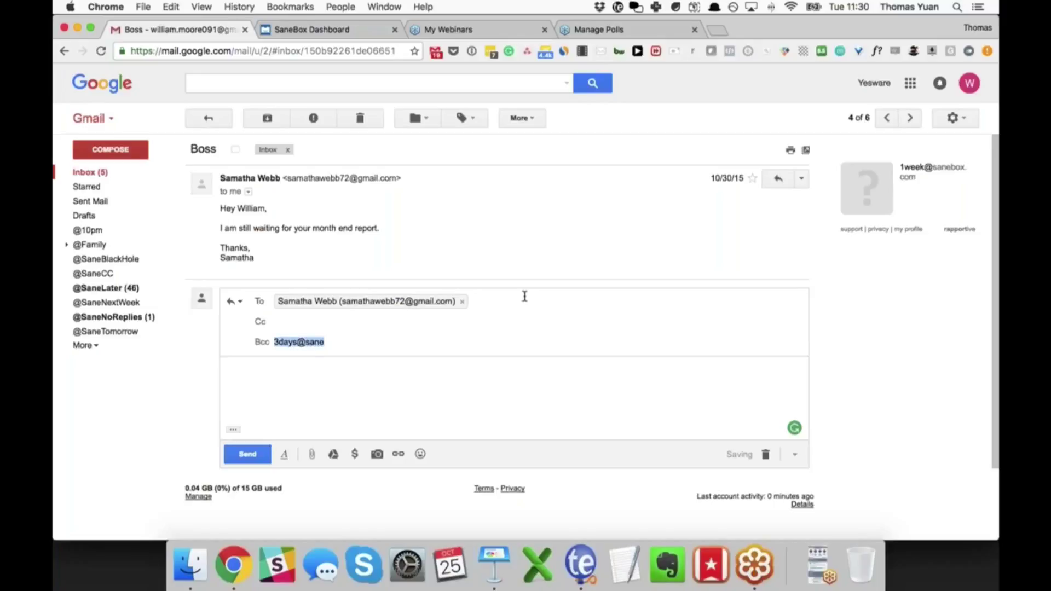
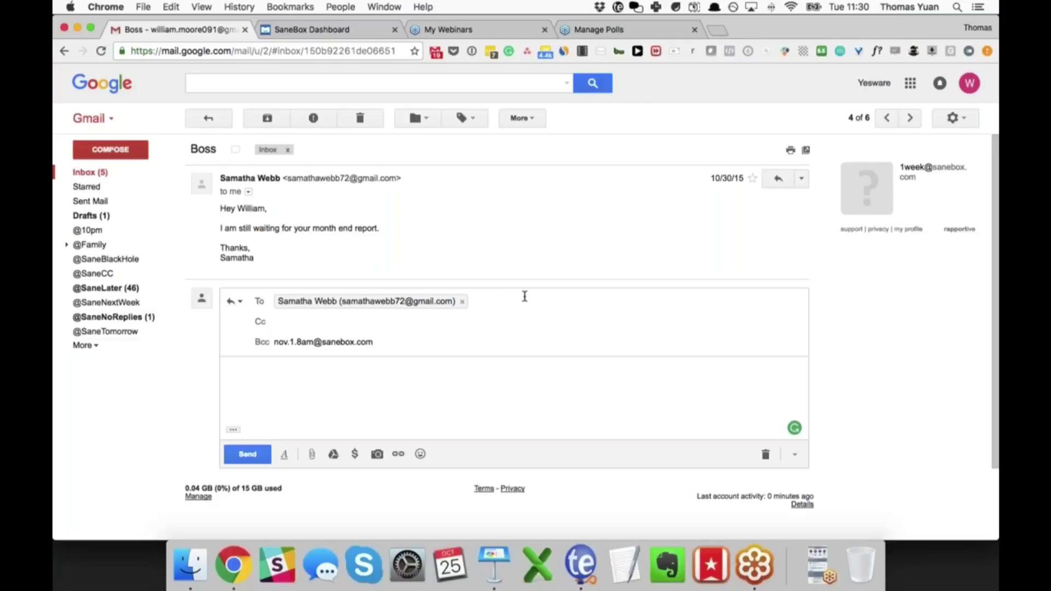
{"action": "key", "text": "Return"}
{"action": "left_click", "coordinate": [321, 381]}
{"action": "type", "text": "Hello!"}
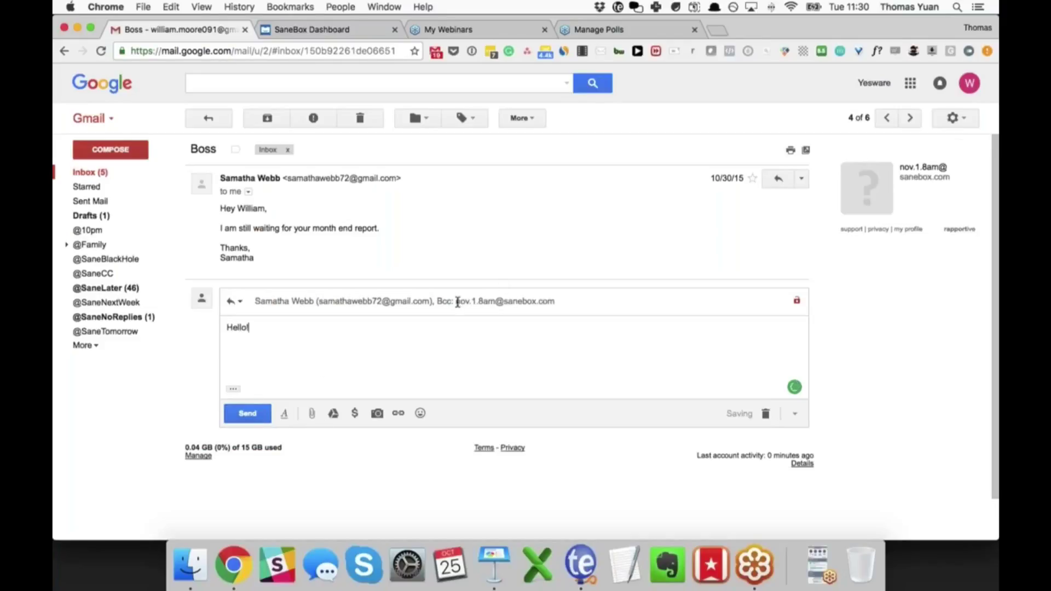
Step: Restore the Nov 1, 8am SaneBox reminder address as the Bcc recipient
{"action": "mouse_move", "coordinate": [481, 302]}
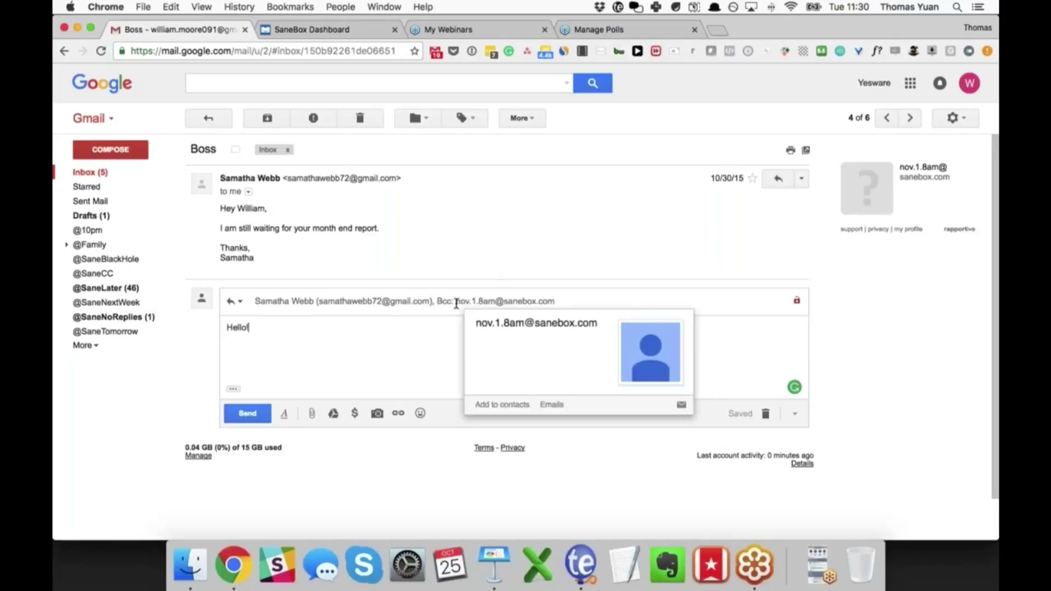
{"action": "left_click", "coordinate": [457, 303]}
{"action": "key", "text": "BackSpace"}
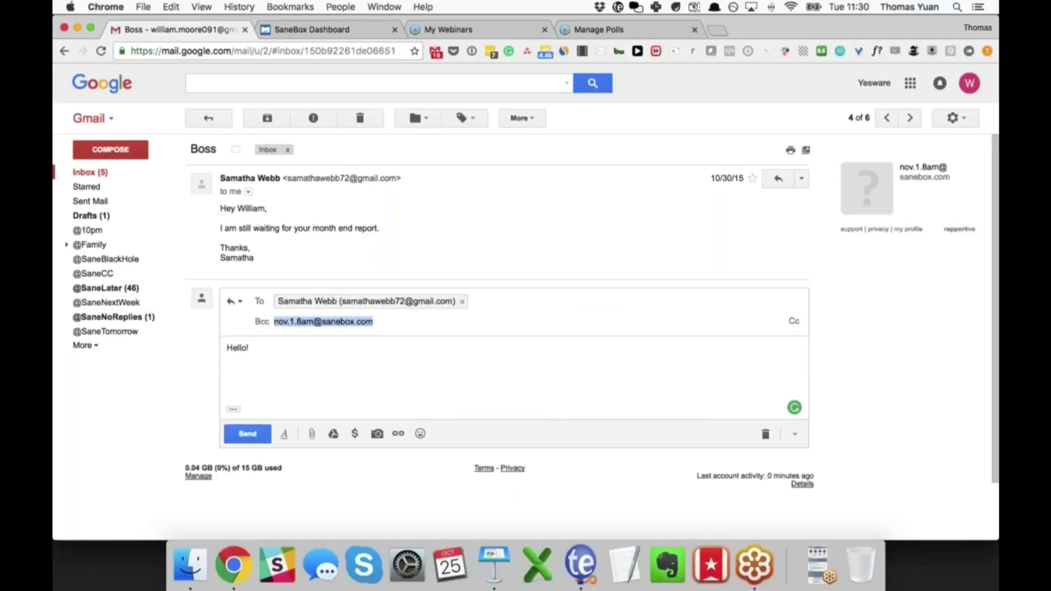
{"action": "left_click", "coordinate": [278, 329]}
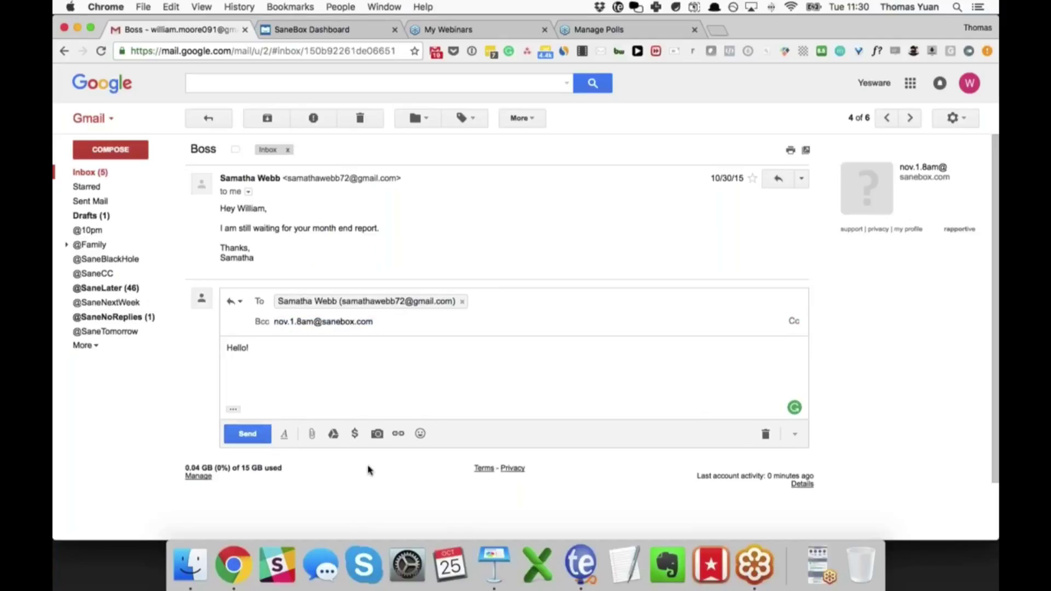
{"action": "type", "text": "keep."}
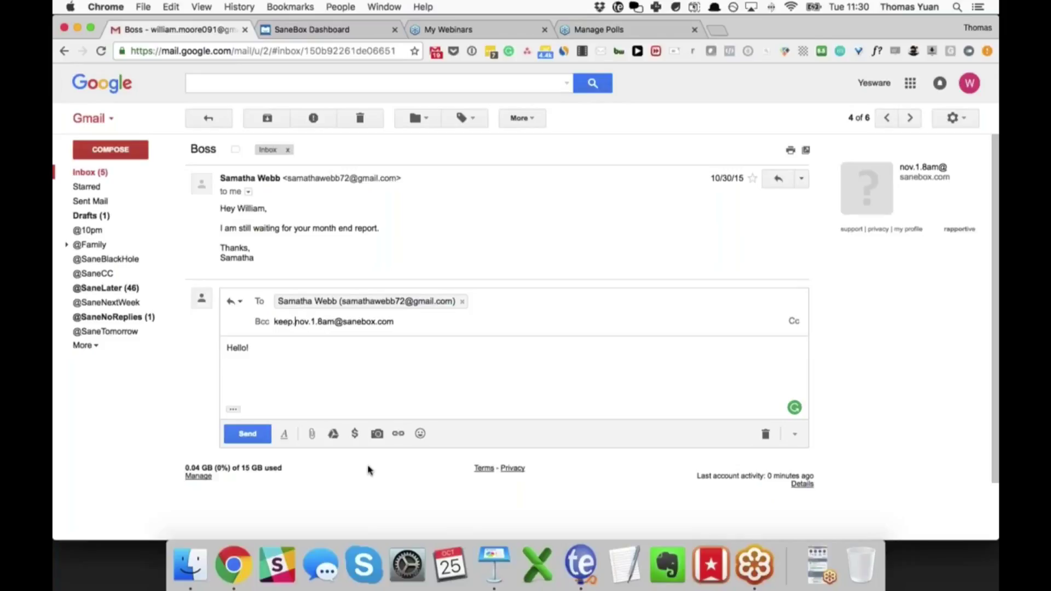
{"action": "key", "text": "BackSpace"}
{"action": "key", "text": "BackSpace"}
{"action": "key", "text": "BackSpace"}
{"action": "key", "text": "BackSpace"}
{"action": "key", "text": "BackSpace"}
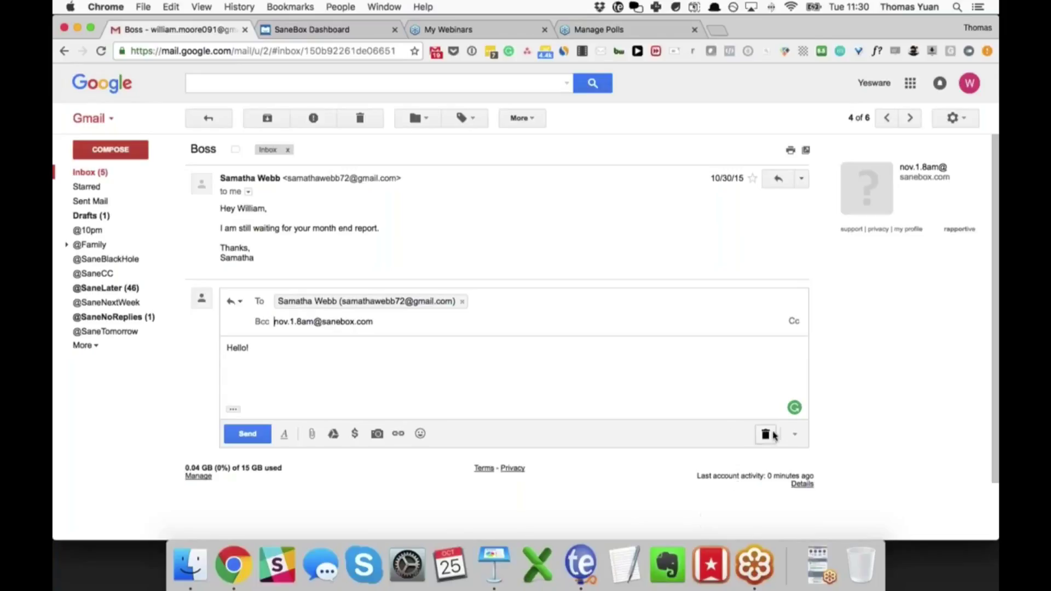
{"action": "key", "text": "Tab"}
Step: Send the Hello! reply to the Boss email
{"action": "key", "text": "super+a"}
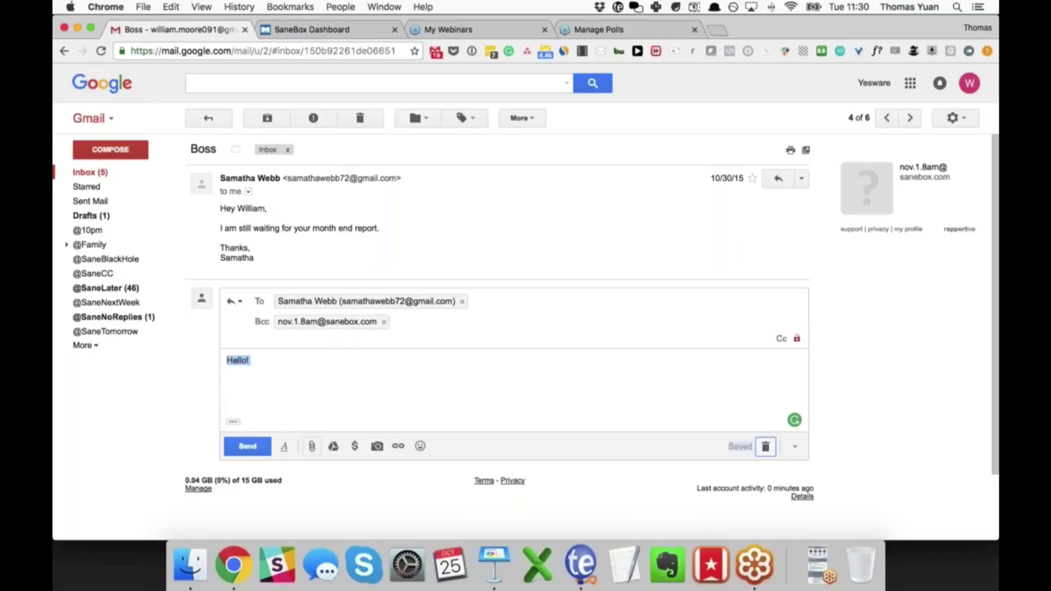
{"action": "left_click", "coordinate": [248, 446]}
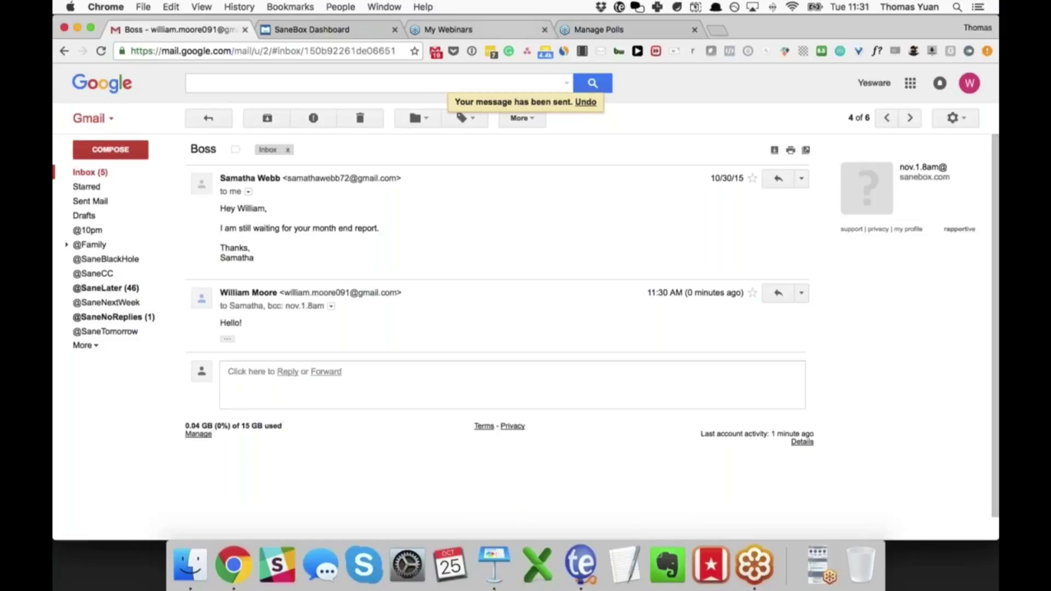
{"action": "key", "text": "super+Tab"}
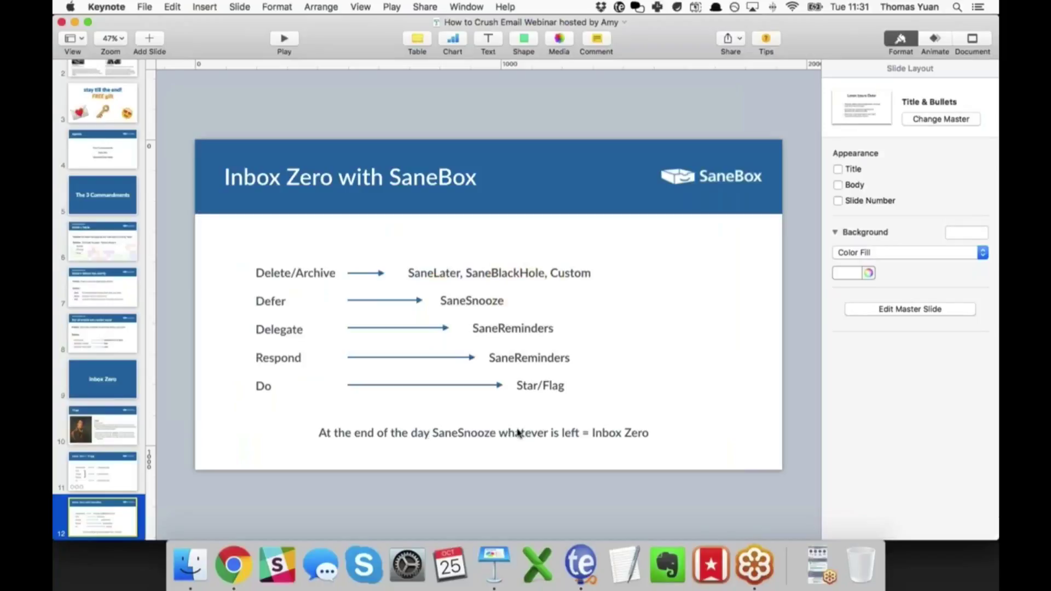
Step: Return from the Boss thread to the Inbox list and tick the Newton conversation
{"action": "key", "text": "super+Tab"}
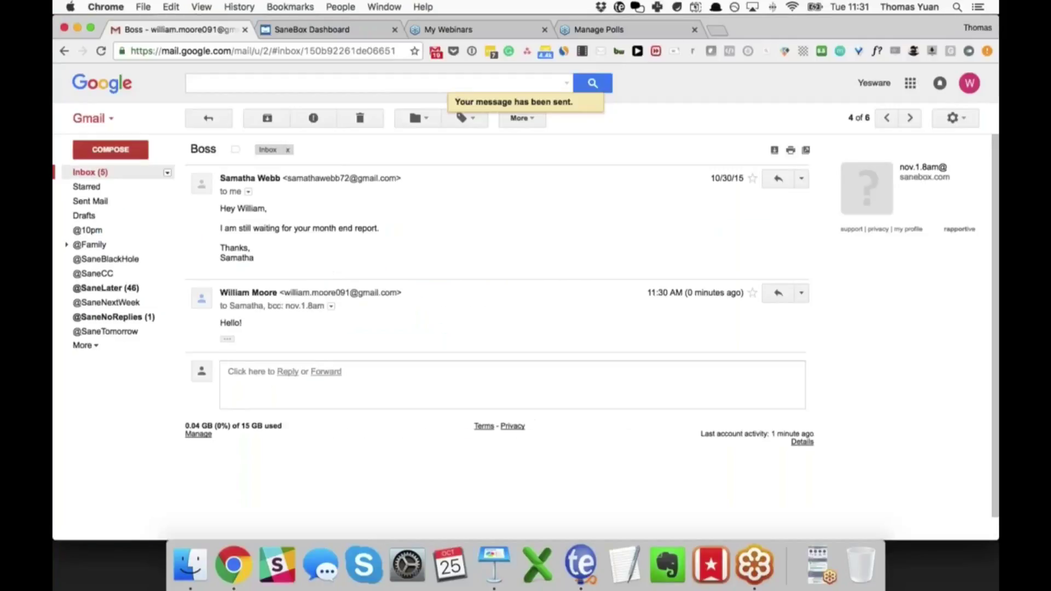
{"action": "left_click", "coordinate": [83, 172]}
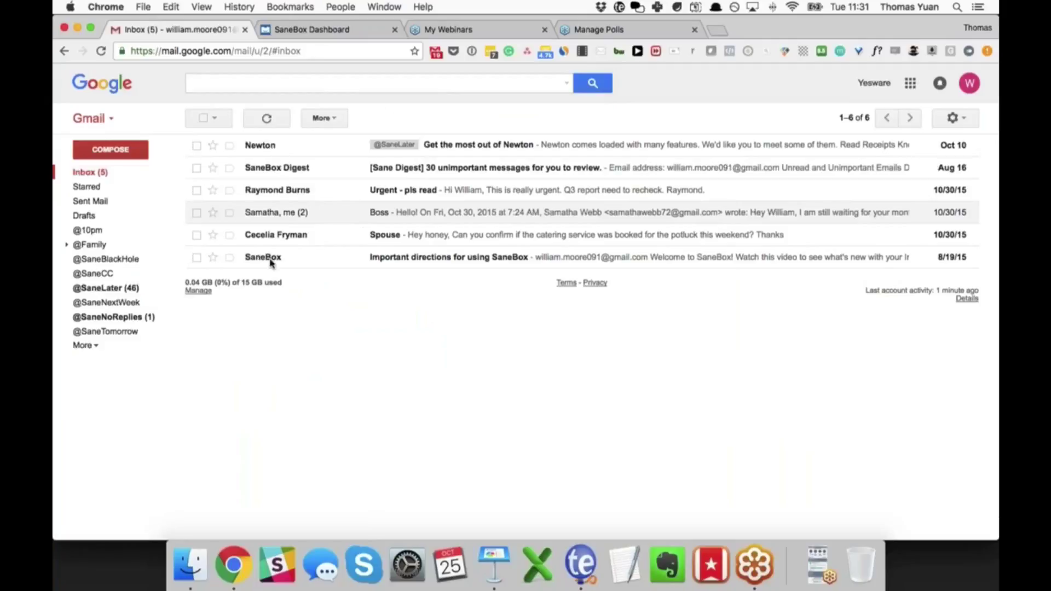
{"action": "left_click", "coordinate": [196, 145]}
{"action": "left_click", "coordinate": [196, 168]}
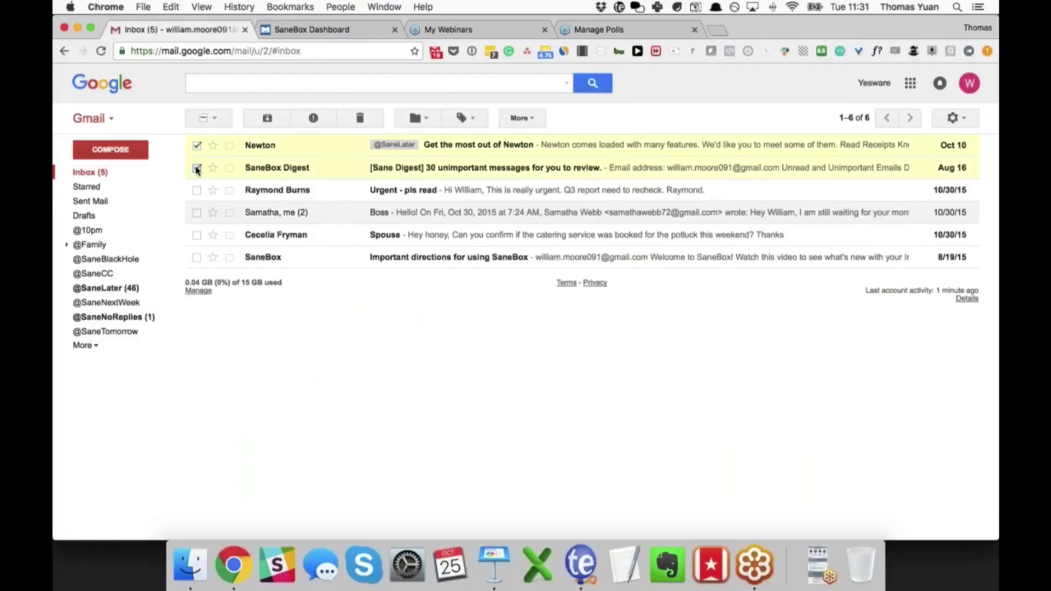
{"action": "left_click", "coordinate": [196, 190]}
{"action": "left_click_drag", "start_coordinate": [197, 190], "coordinate": [130, 356]}
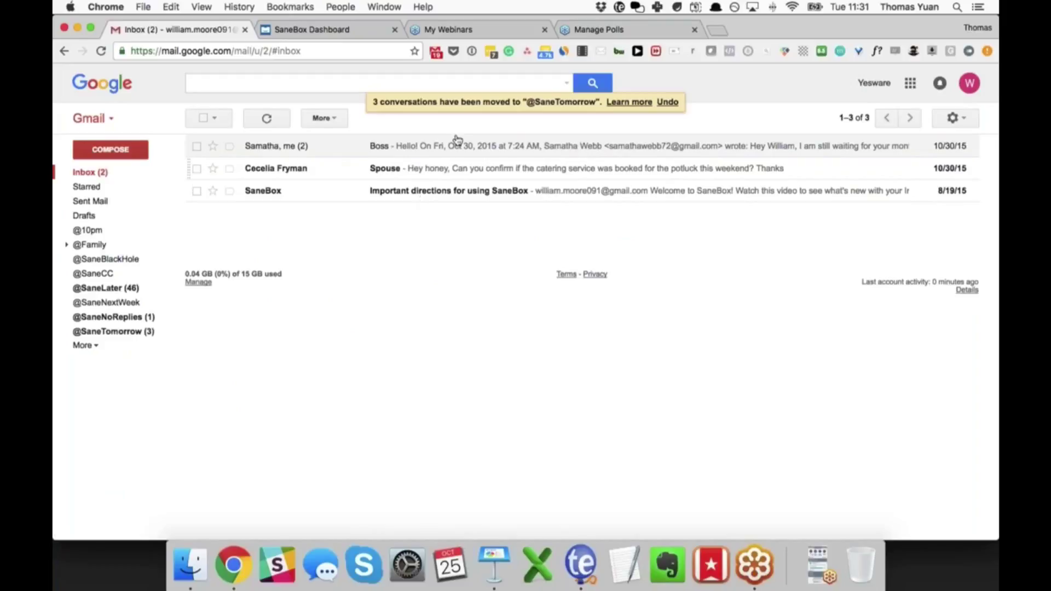
{"action": "left_click", "coordinate": [202, 120]}
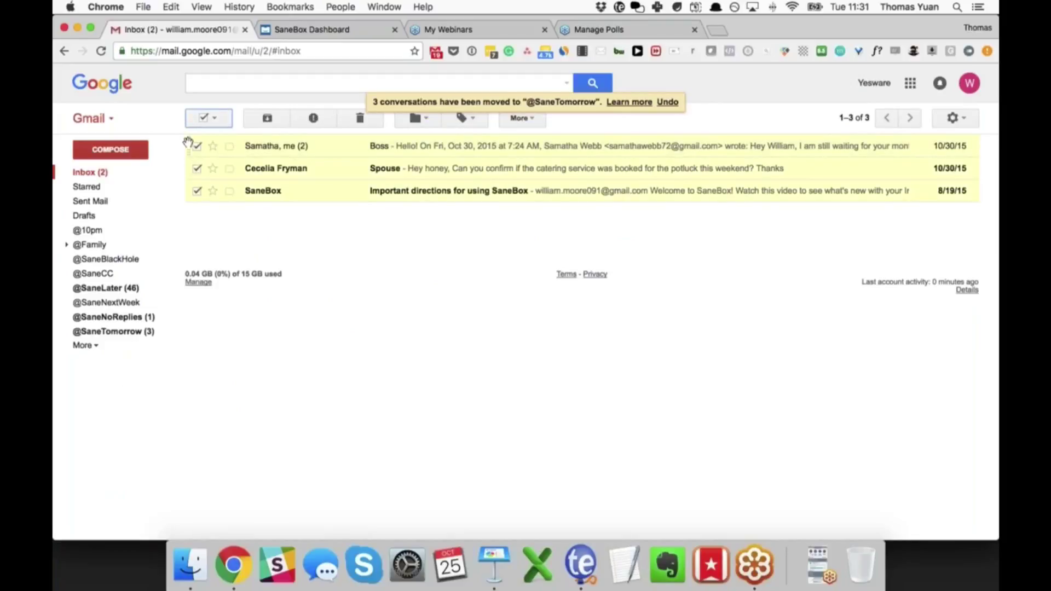
{"action": "left_click_drag", "start_coordinate": [188, 143], "coordinate": [142, 332]}
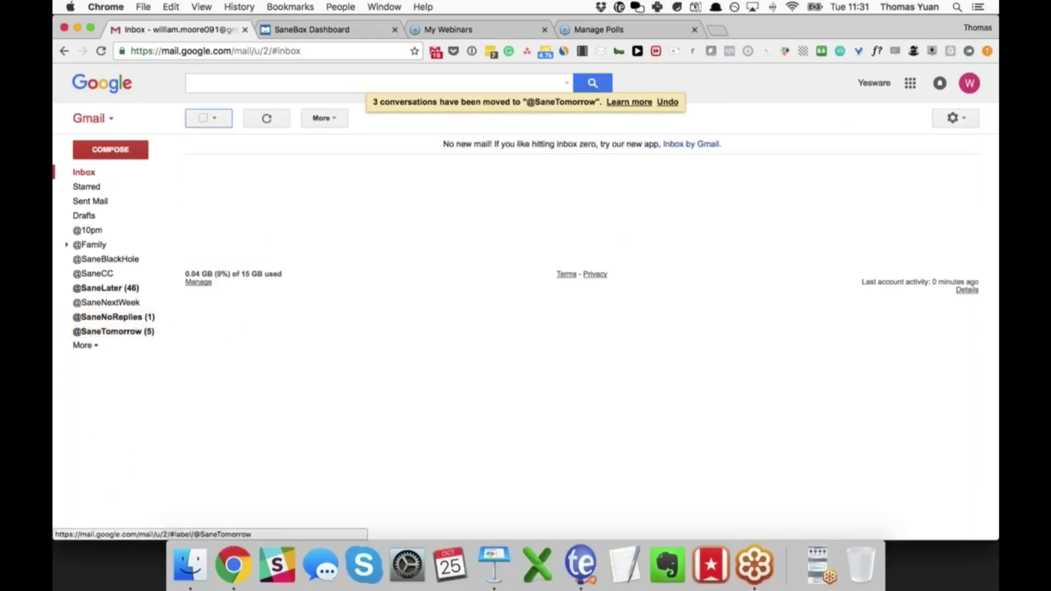
{"action": "left_click_drag", "start_coordinate": [443, 144], "coordinate": [558, 148]}
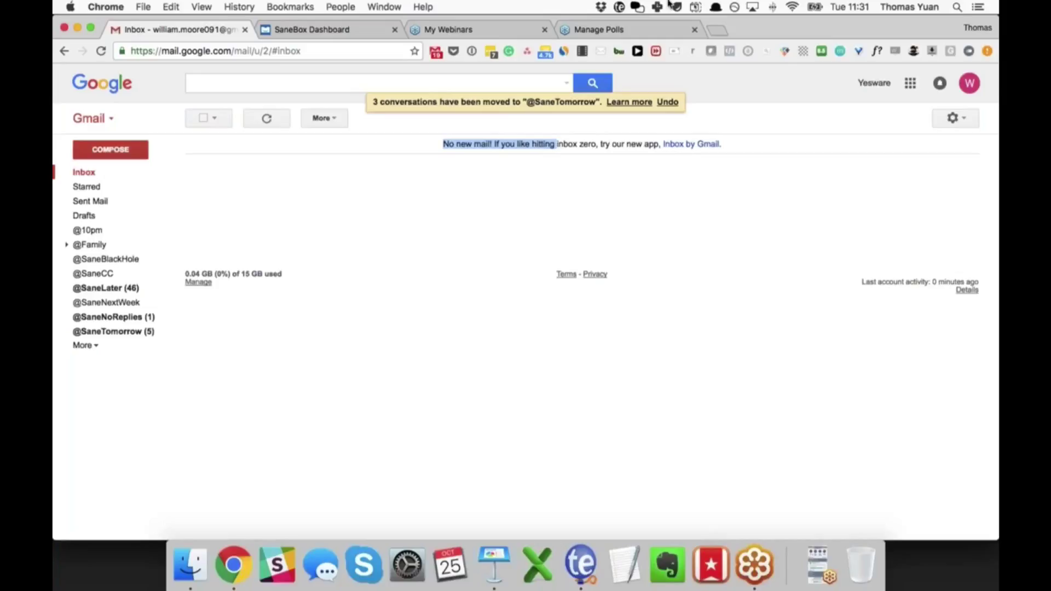
{"action": "left_click", "coordinate": [552, 147]}
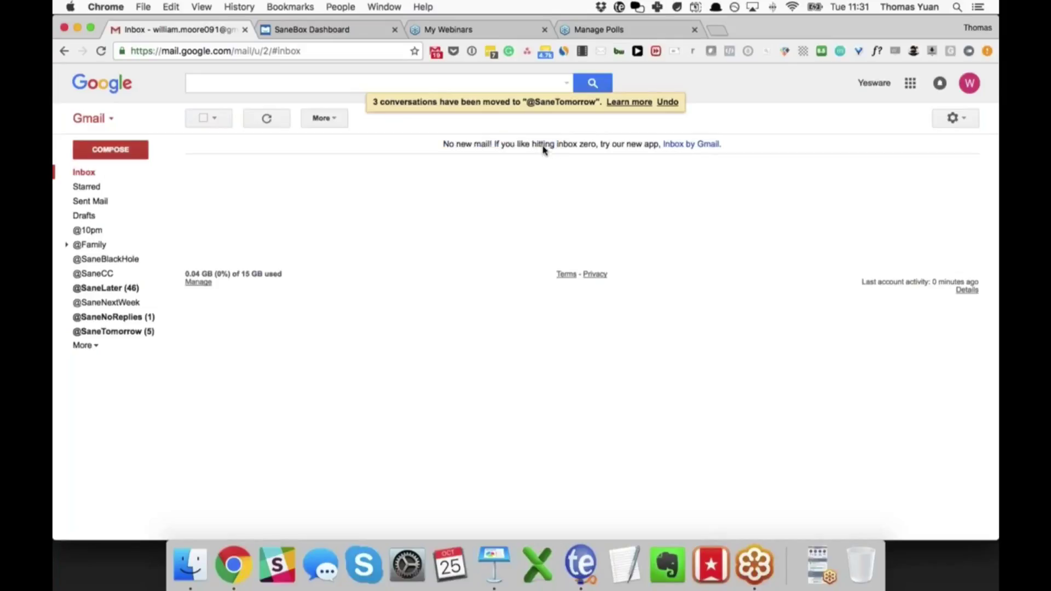
{"action": "key", "text": "super+Tab"}
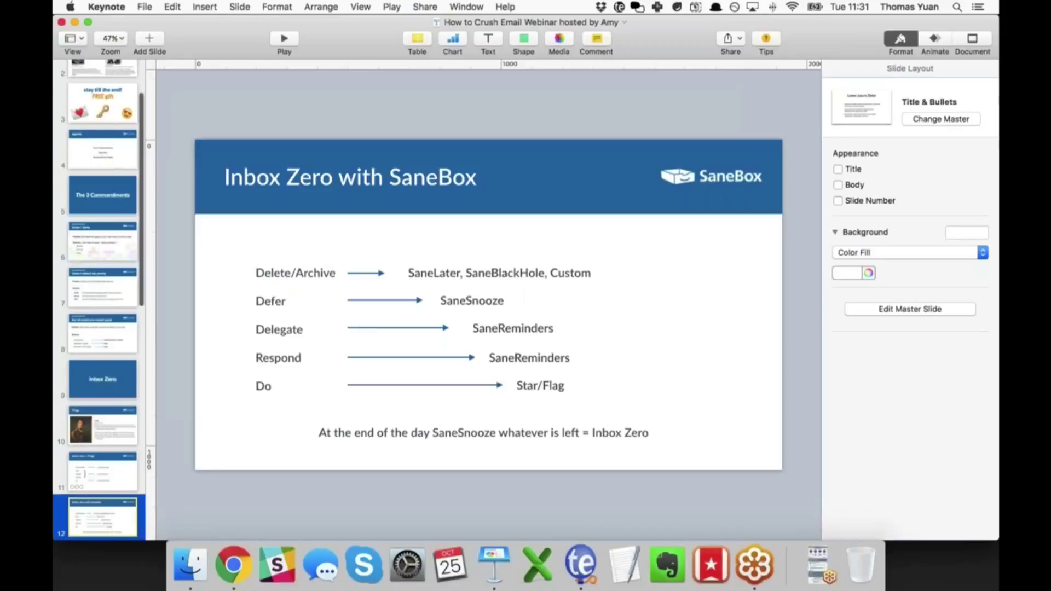
Step: Scroll Keynote's slide navigator to the 'Inbox Zero with SaneBox' slide
{"action": "scroll", "coordinate": [93, 390], "scroll_direction": "down", "scroll_amount": 5}
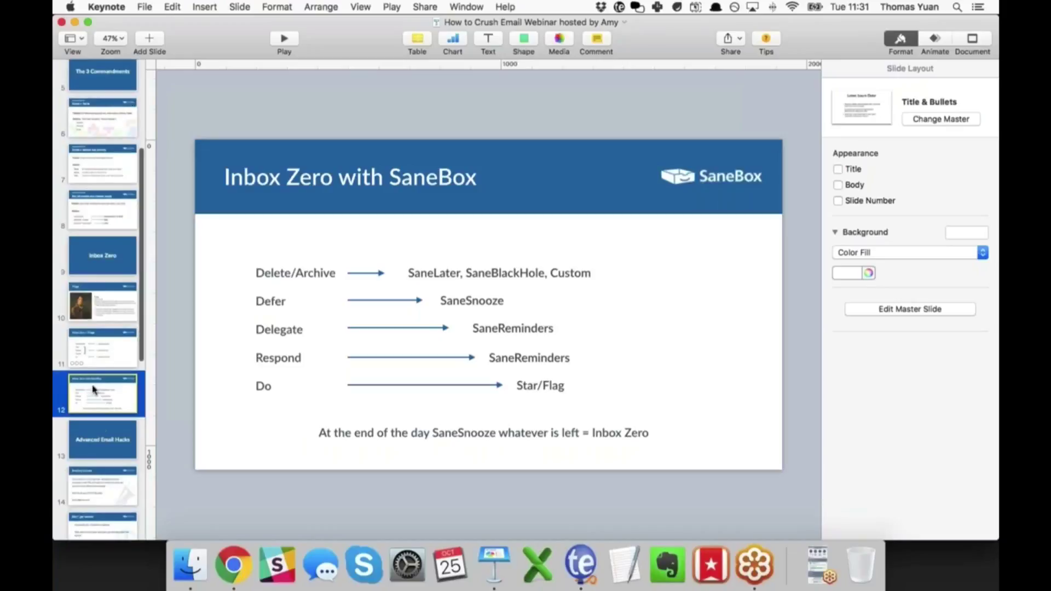